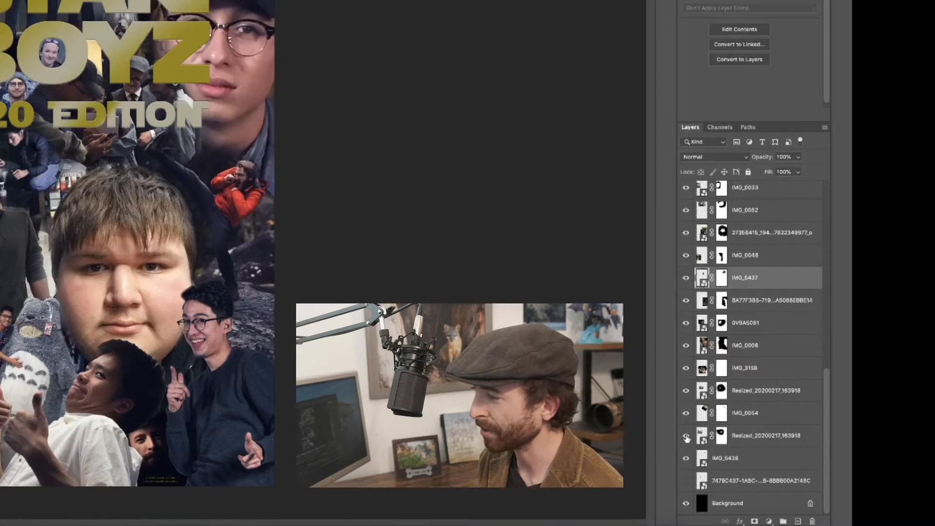
- Toggle the lower Resized_20200217_163918 layer off and on, and check its mask and the upper copy's mask
{"action": "left_click", "coordinate": [686, 436]}
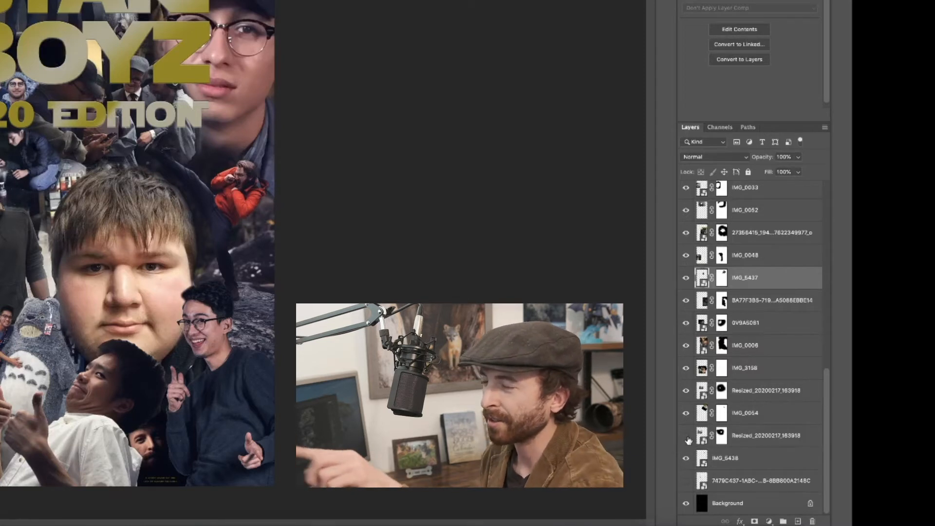
{"action": "left_click", "coordinate": [687, 436]}
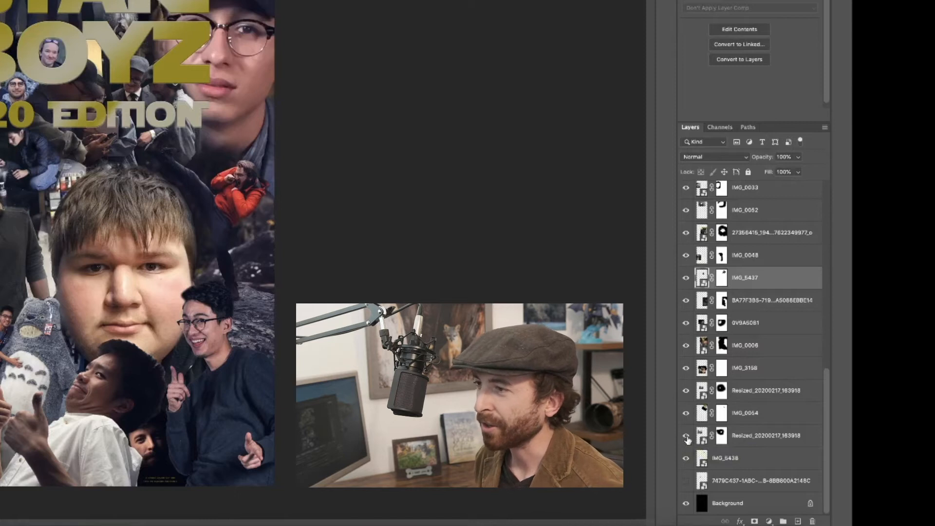
{"action": "left_click", "coordinate": [687, 437]}
{"action": "left_click", "coordinate": [687, 436]}
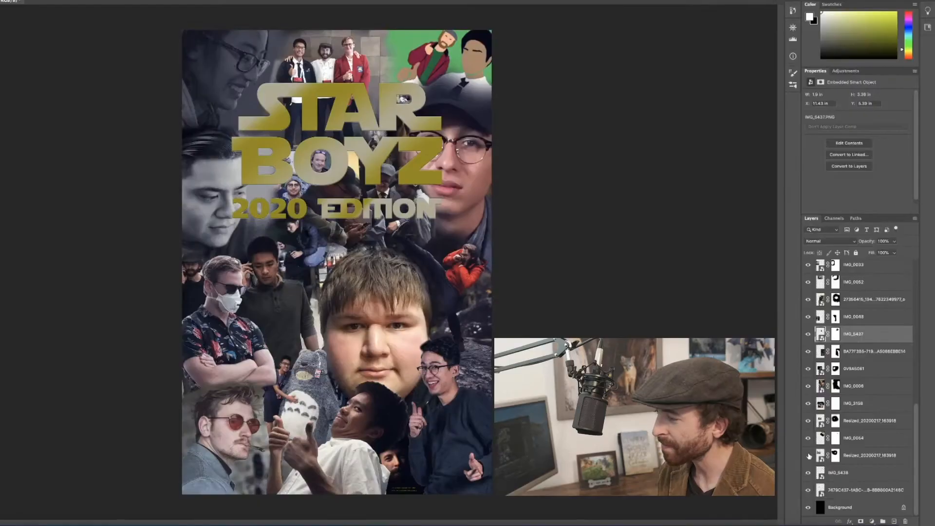
{"action": "left_click", "coordinate": [687, 436]}
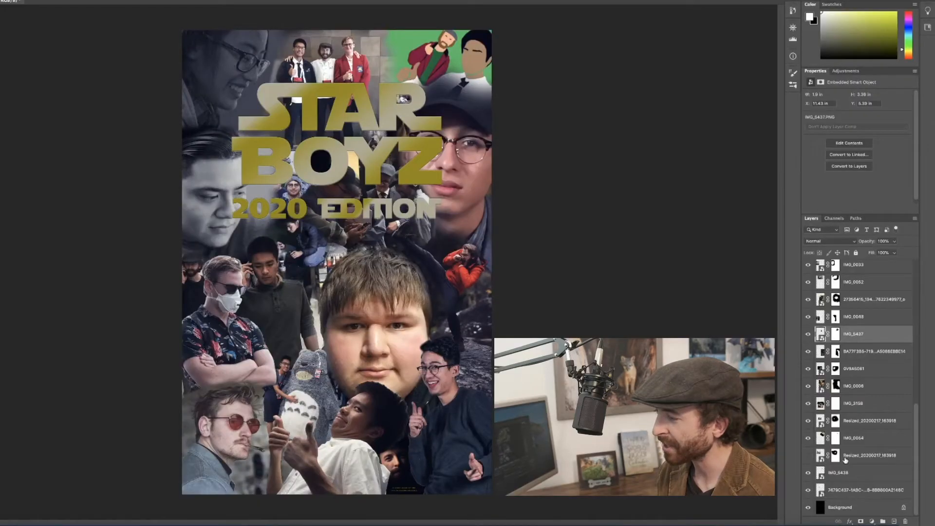
{"action": "left_click", "coordinate": [836, 455]}
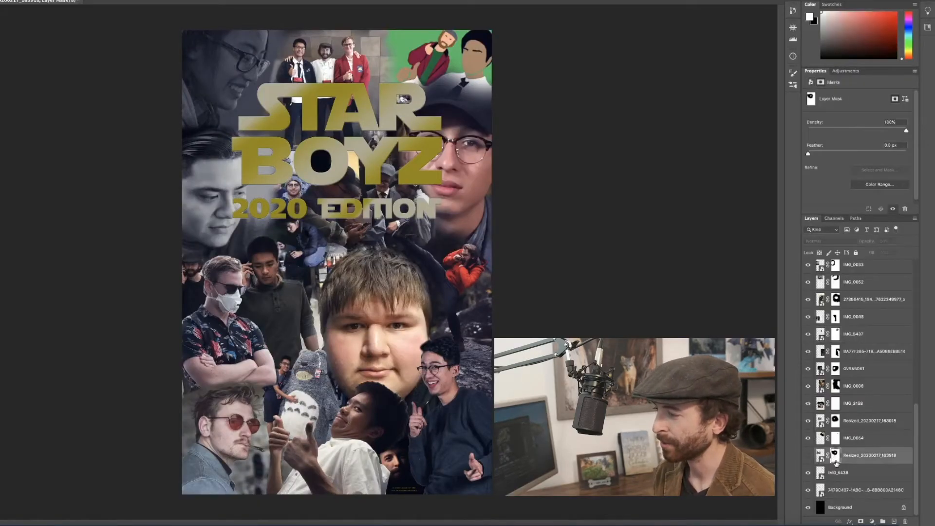
{"action": "left_click", "coordinate": [835, 422]}
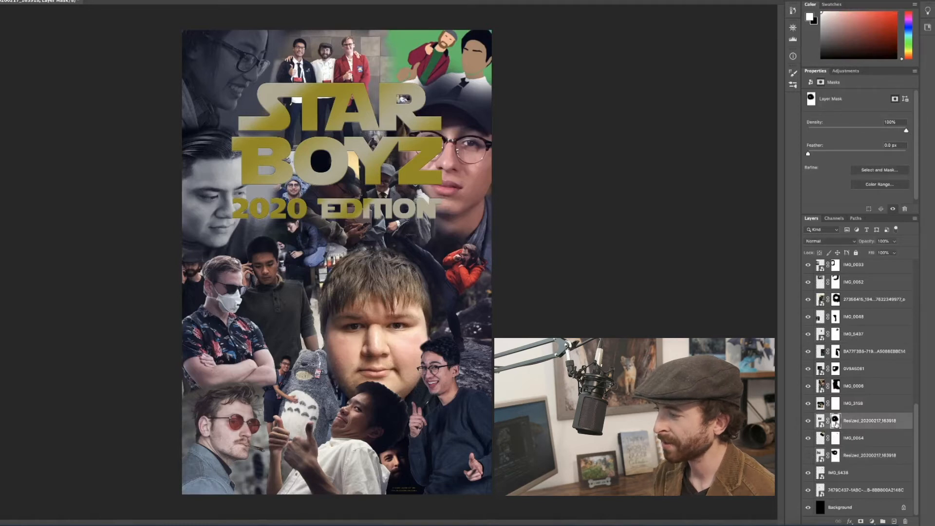
{"action": "left_click", "coordinate": [810, 455]}
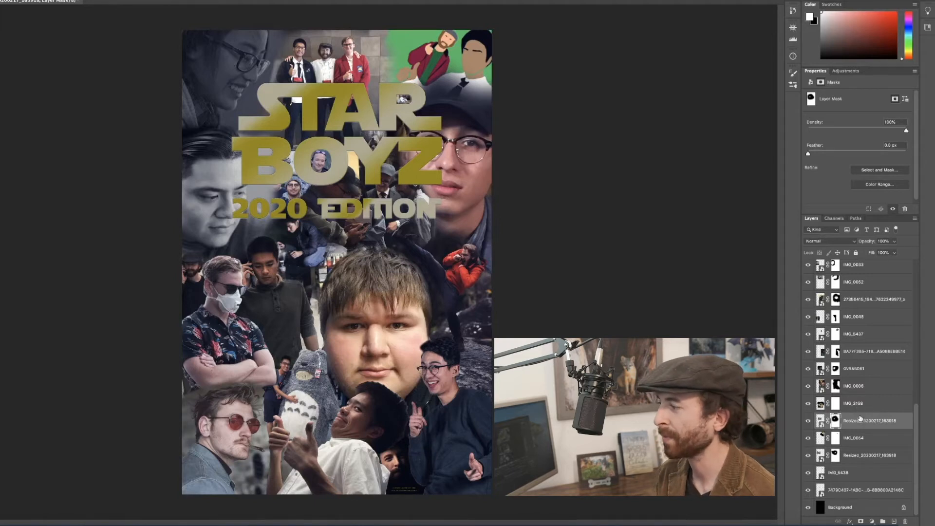
- Hide and restore the IMG_0052 photo layer and the photo layer directly below it, and inspect the poster's blended photos up close
{"action": "scroll", "coordinate": [852, 387], "scroll_direction": "up", "scroll_amount": 3}
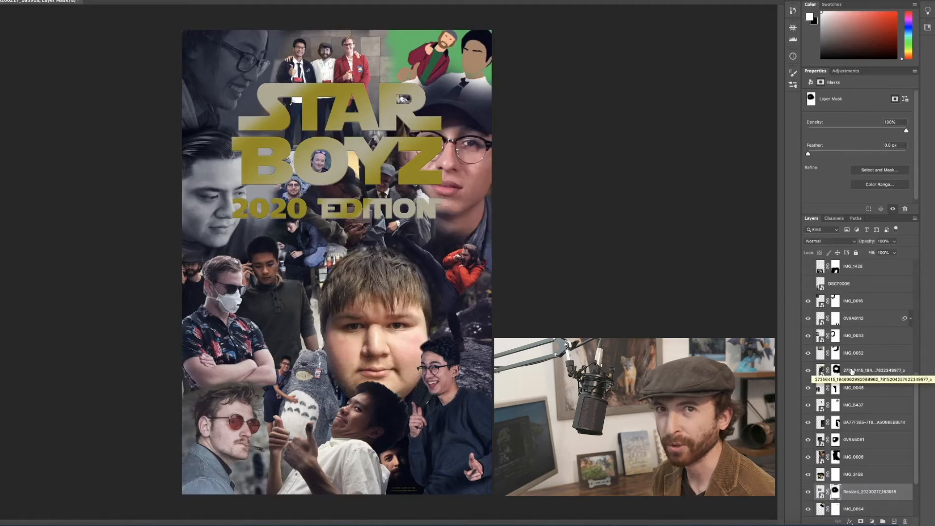
{"action": "left_click", "coordinate": [808, 370]}
{"action": "left_click", "coordinate": [807, 353]}
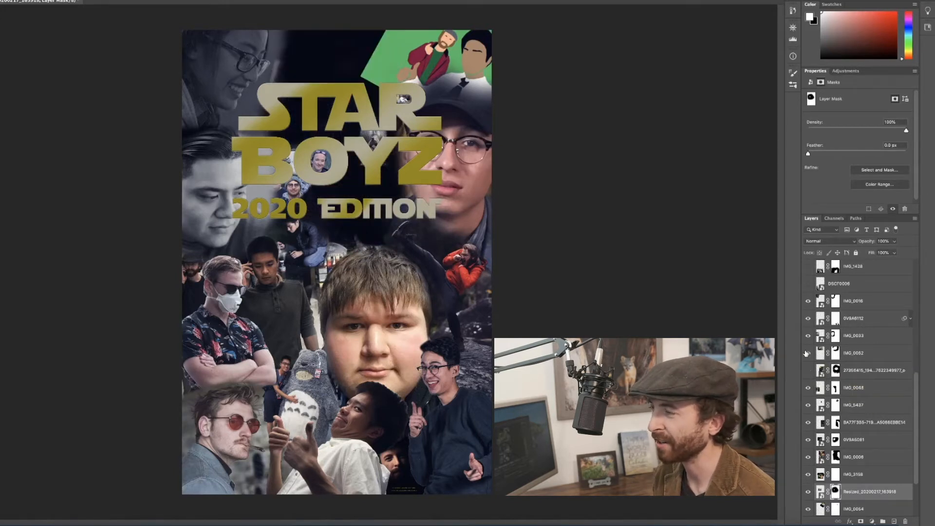
{"action": "left_click", "coordinate": [808, 353]}
{"action": "left_click", "coordinate": [809, 371]}
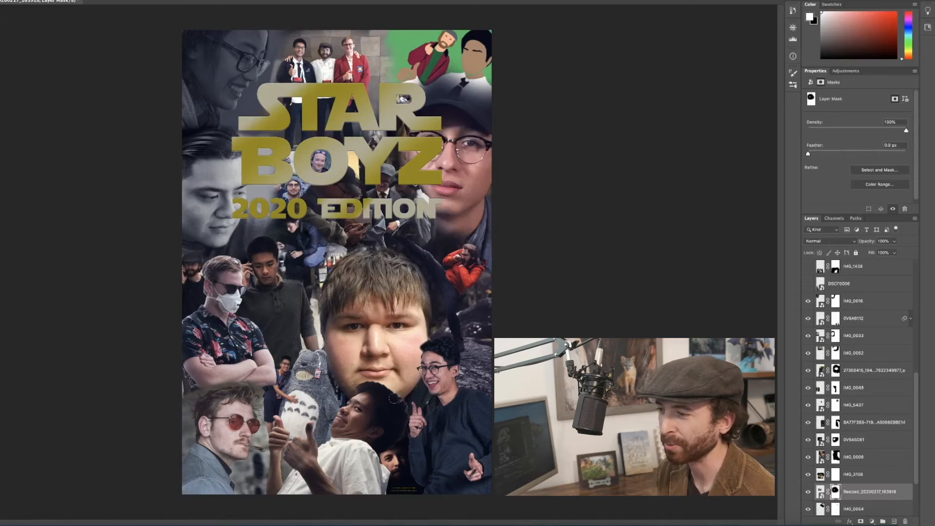
{"action": "scroll", "coordinate": [394, 401], "scroll_direction": "up", "scroll_amount": 5}
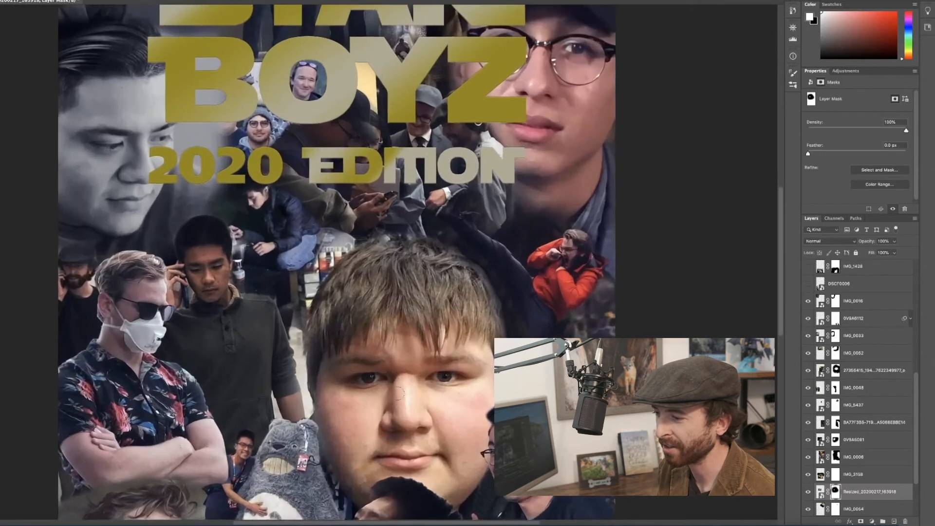
{"action": "scroll", "coordinate": [399, 394], "scroll_direction": "down", "scroll_amount": 5}
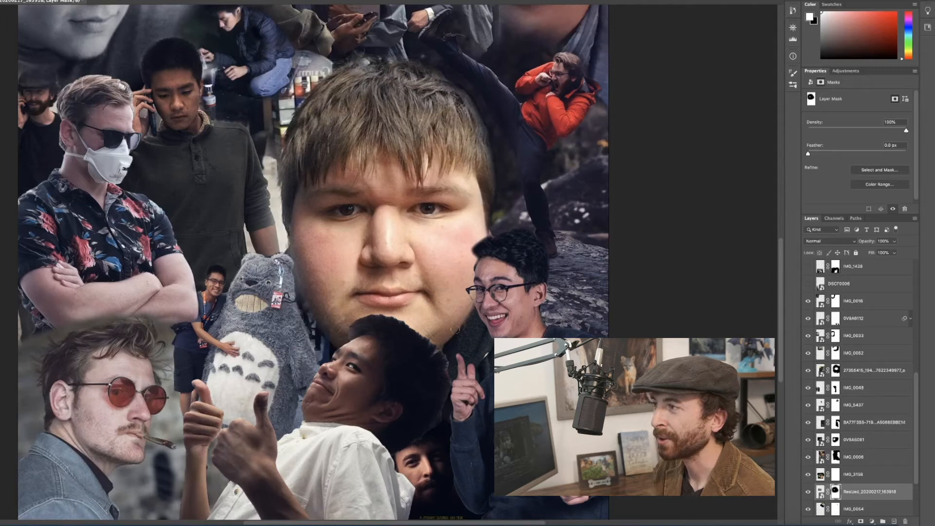
{"action": "key", "text": "ctrl+0"}
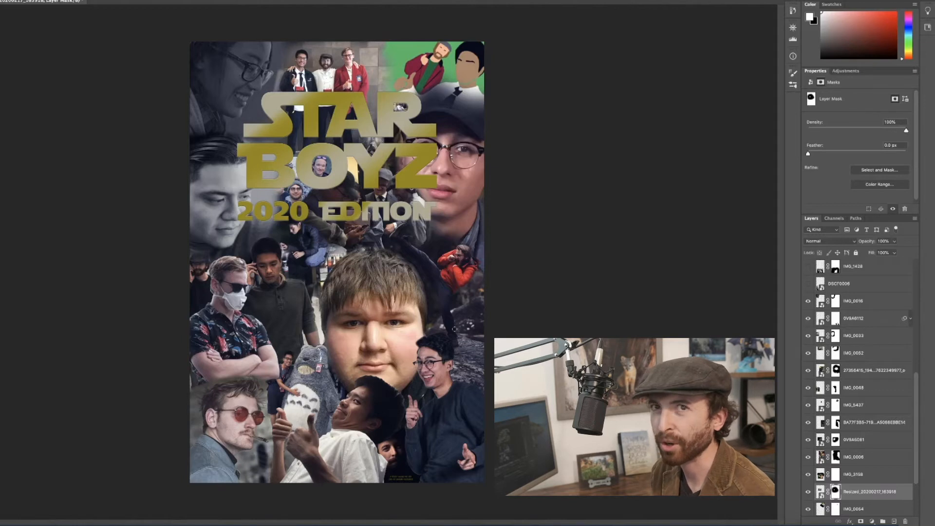
- Create a new 2000 × 2000 pixel document at 300 pixels/inch with a black background
{"action": "left_click", "coordinate": [1, 1]}
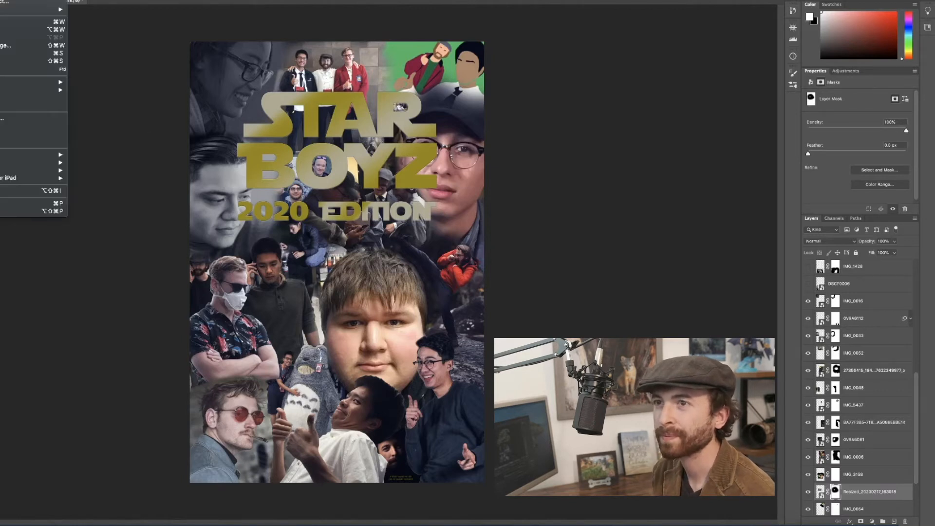
{"action": "key", "text": "super+n"}
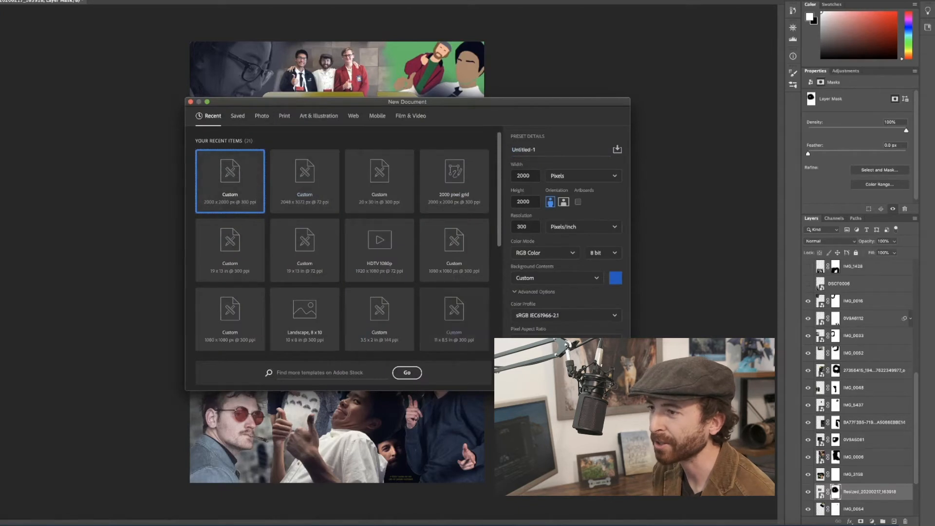
{"action": "left_click", "coordinate": [616, 279]}
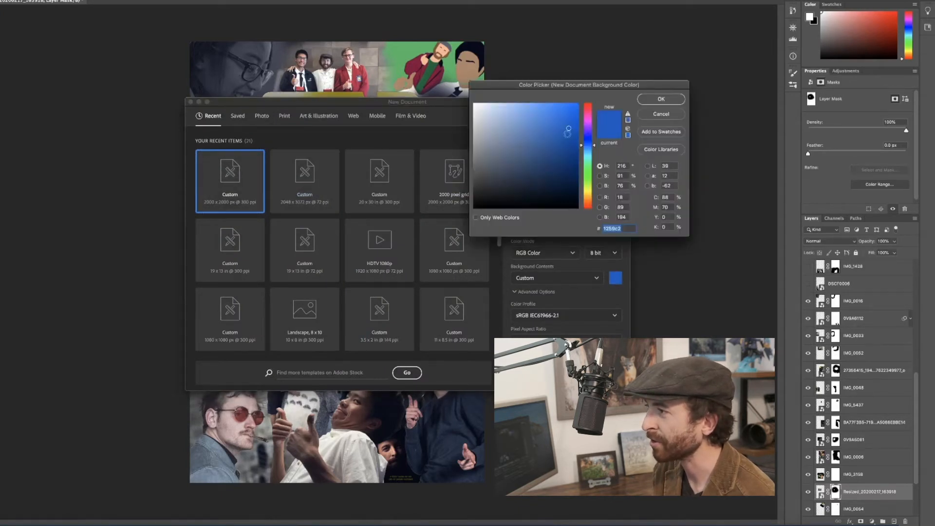
{"action": "left_click", "coordinate": [661, 99]}
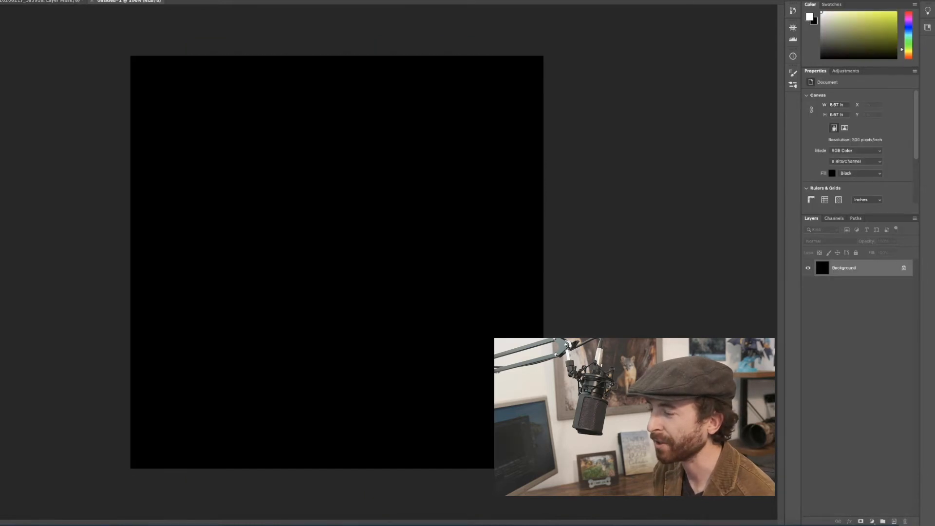
{"action": "left_click_drag", "start_coordinate": [836, 274], "coordinate": [866, 273]}
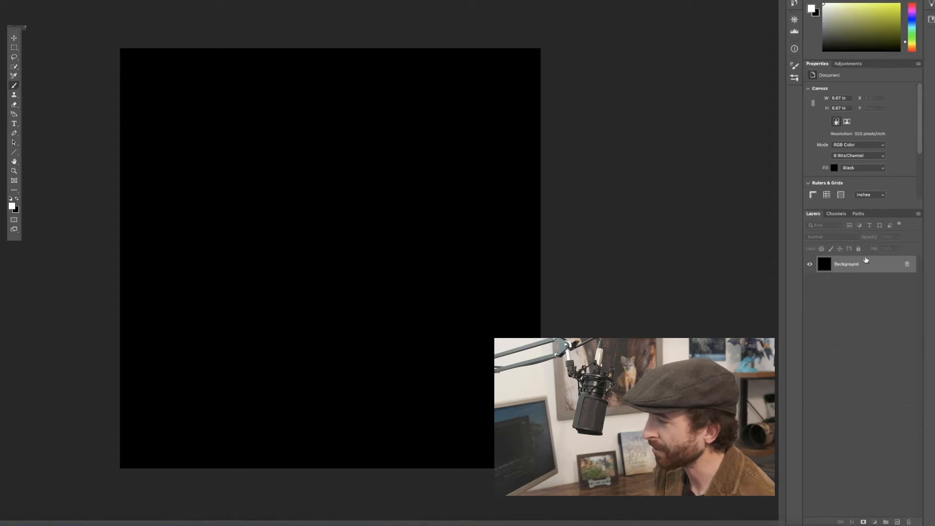
- Add a solid color fill layer in bright blue above the black background
{"action": "left_click", "coordinate": [898, 522]}
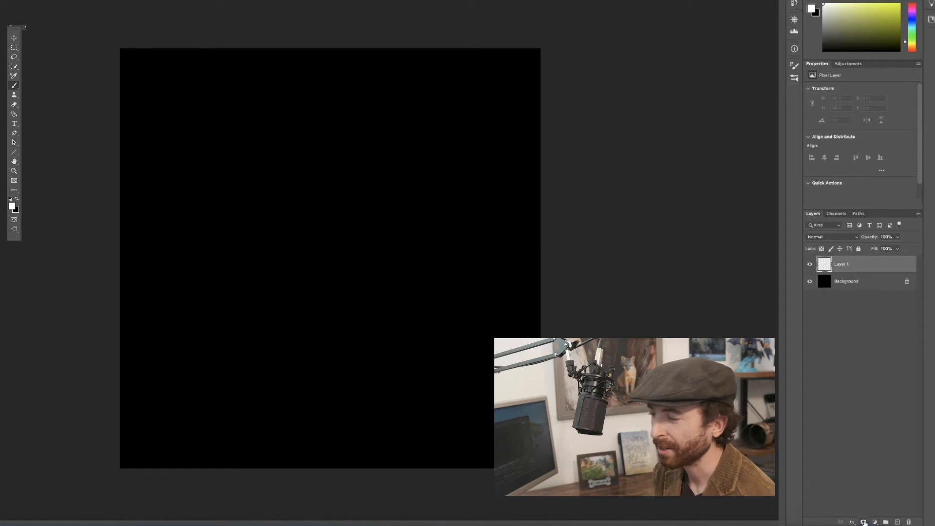
{"action": "left_click", "coordinate": [875, 522]}
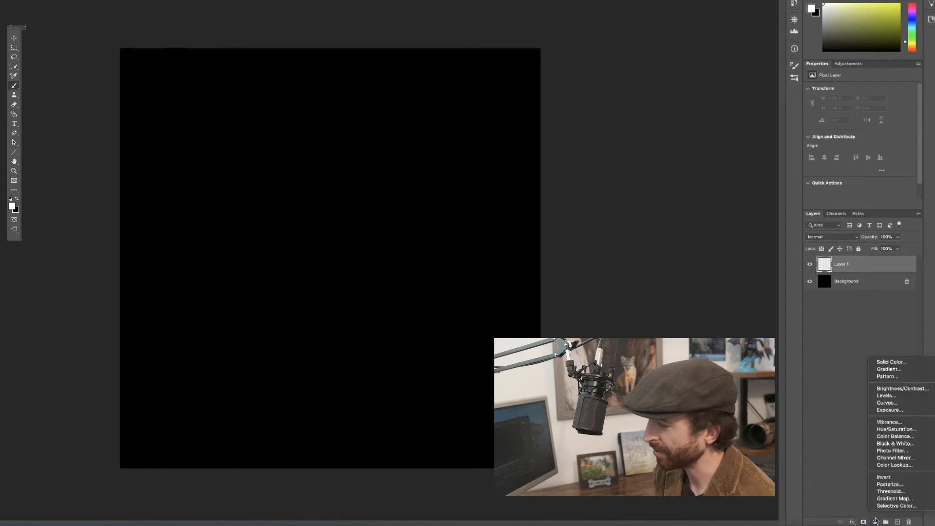
{"action": "left_click", "coordinate": [880, 361]}
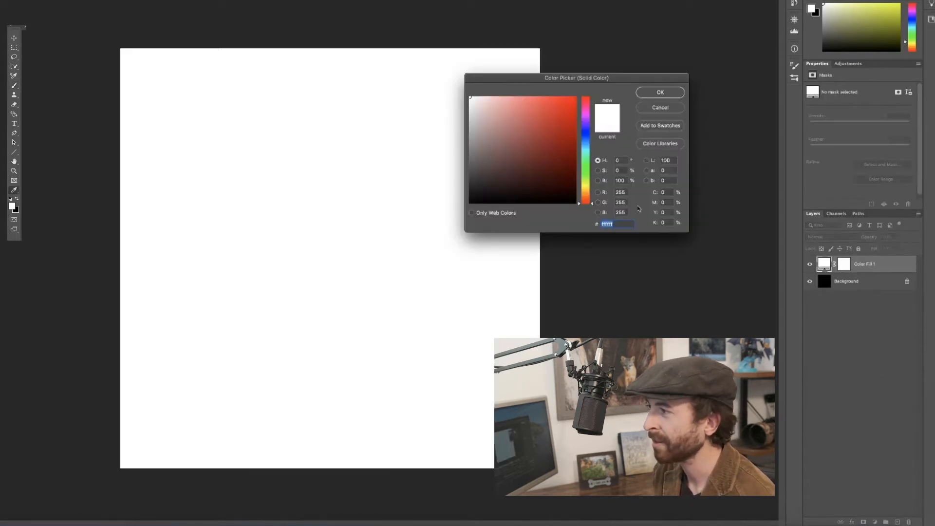
{"action": "left_click", "coordinate": [585, 133]}
{"action": "left_click", "coordinate": [567, 129]}
{"action": "mouse_move", "coordinate": [566, 129]}
{"action": "left_mouse_down"}
{"action": "mouse_move", "coordinate": [571, 114]}
{"action": "mouse_move", "coordinate": [563, 113]}
{"action": "left_mouse_up"}
{"action": "left_click", "coordinate": [652, 92]}
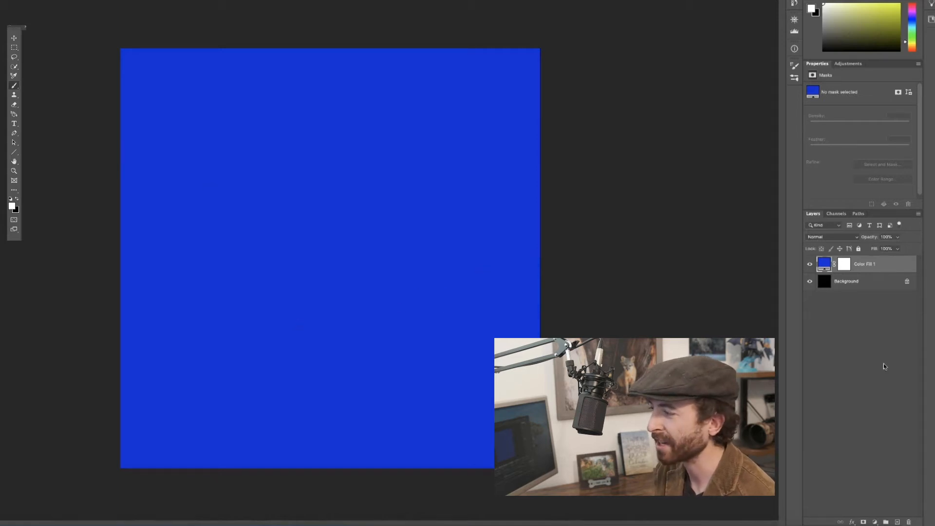
- Add a second solid color fill layer in dark green (#0d7e07) above the blue fill
{"action": "left_click", "coordinate": [899, 522]}
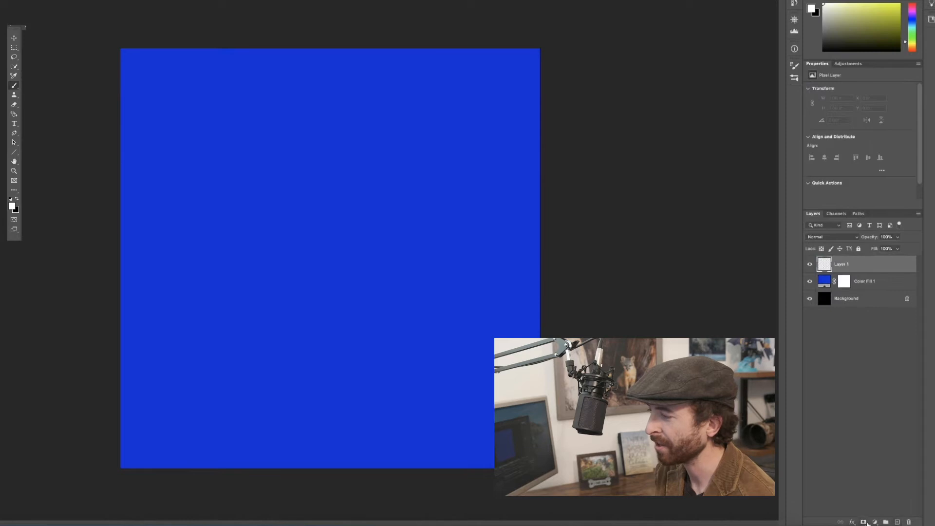
{"action": "left_click", "coordinate": [875, 522]}
{"action": "left_click", "coordinate": [890, 362]}
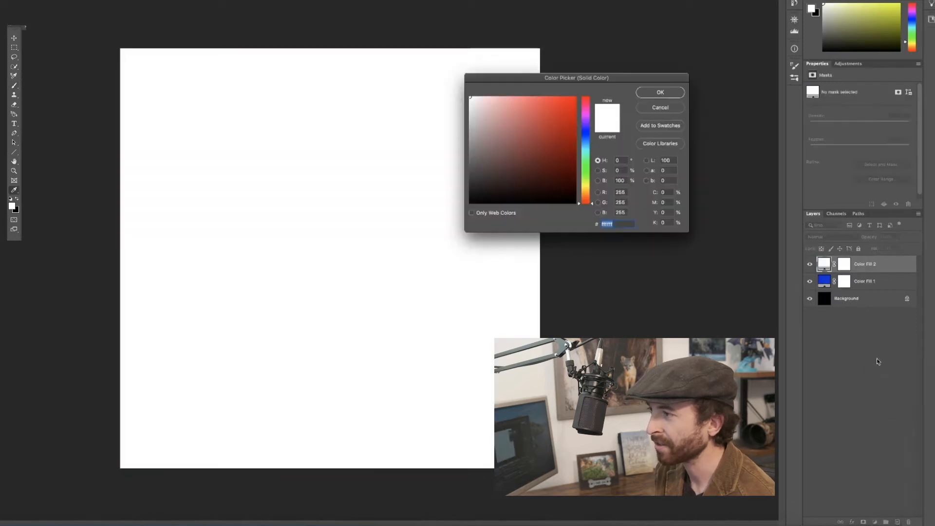
{"action": "left_click", "coordinate": [587, 169]}
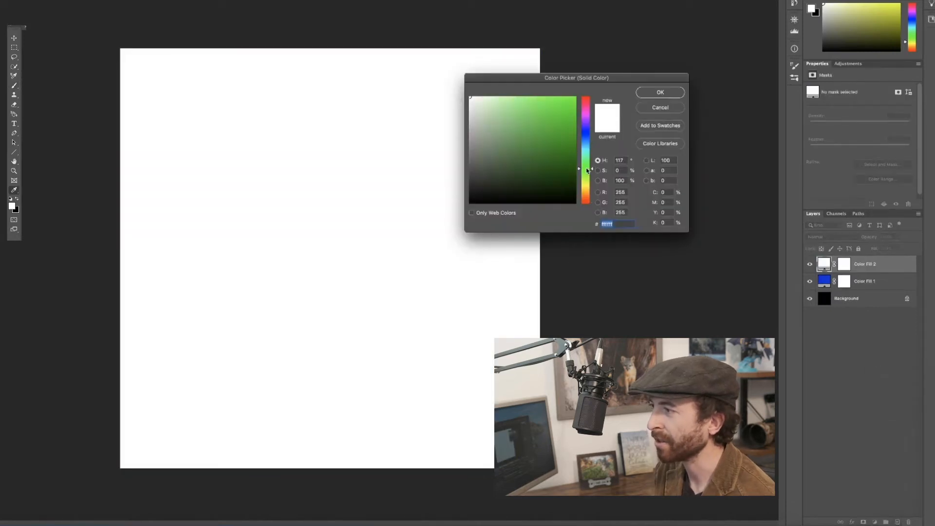
{"action": "left_click", "coordinate": [570, 150]}
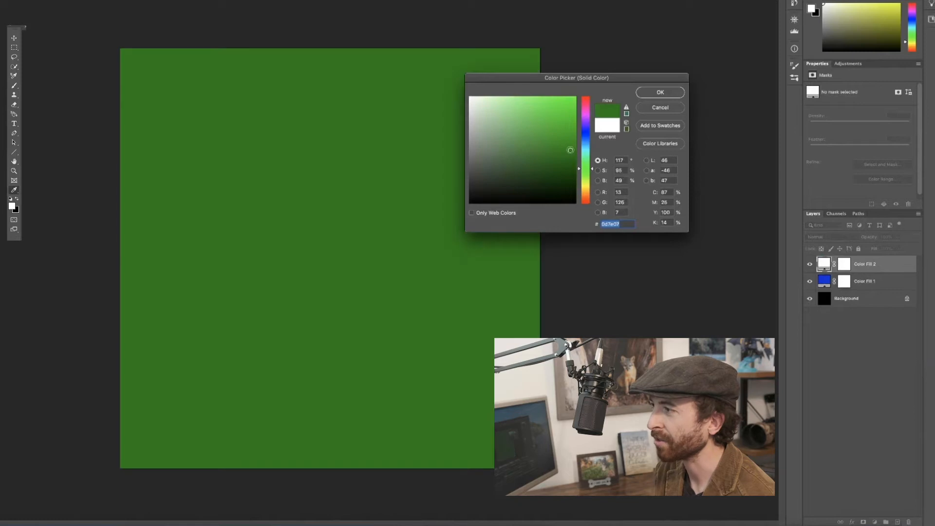
{"action": "left_click", "coordinate": [655, 91]}
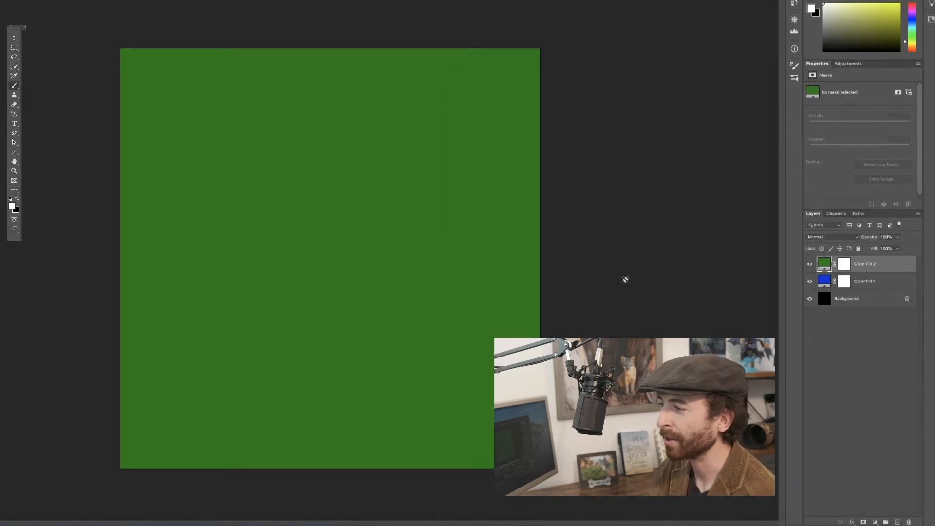
- Paint the green fill layer's mask entirely black with an enlarged brush to hide the green across the canvas
{"action": "left_click", "coordinate": [845, 266]}
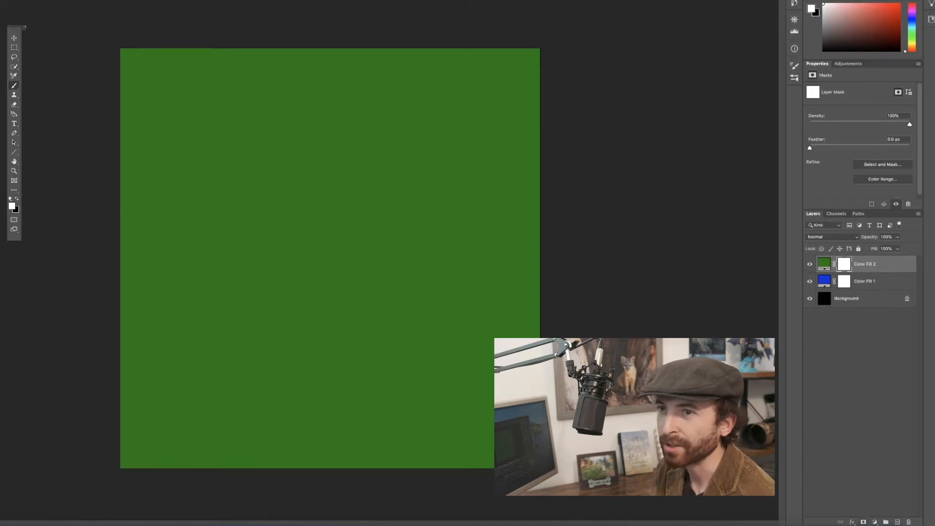
{"action": "left_click", "coordinate": [15, 87]}
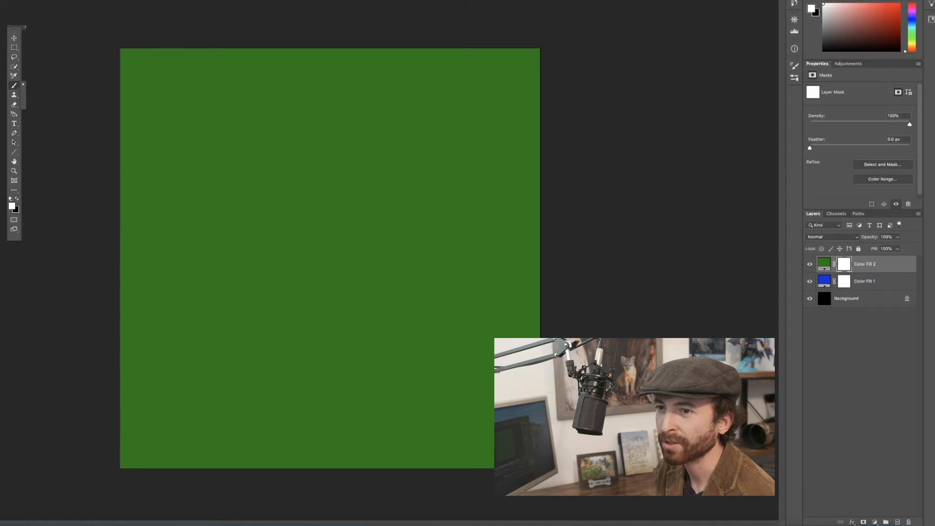
{"action": "left_click", "coordinate": [18, 199]}
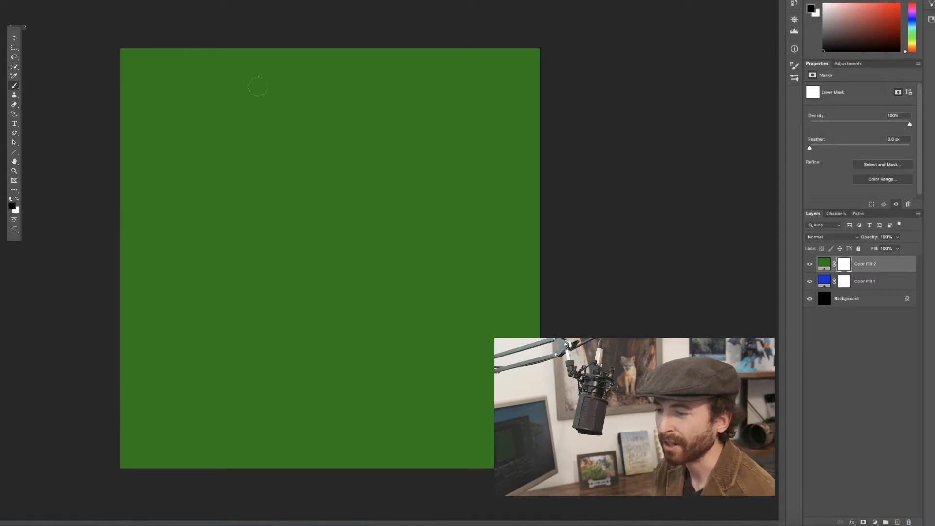
{"action": "key", "text": "bracketright"}
{"action": "key", "text": "bracketright"}
{"action": "key", "text": "bracketright"}
{"action": "key", "text": "bracketright"}
{"action": "key", "text": "bracketright"}
{"action": "left_click_drag", "start_coordinate": [519, 89], "coordinate": [306, 83]}
{"action": "mouse_move", "coordinate": [201, 85]}
{"action": "left_mouse_down"}
{"action": "mouse_move", "coordinate": [173, 96]}
{"action": "mouse_move", "coordinate": [177, 130]}
{"action": "mouse_move", "coordinate": [710, 247]}
{"action": "mouse_move", "coordinate": [342, 261]}
{"action": "left_mouse_up"}
{"action": "mouse_move", "coordinate": [102, 288]}
{"action": "left_mouse_down"}
{"action": "mouse_move", "coordinate": [73, 282]}
{"action": "mouse_move", "coordinate": [146, 272]}
{"action": "mouse_move", "coordinate": [125, 397]}
{"action": "mouse_move", "coordinate": [531, 385]}
{"action": "mouse_move", "coordinate": [585, 302]}
{"action": "left_mouse_up"}
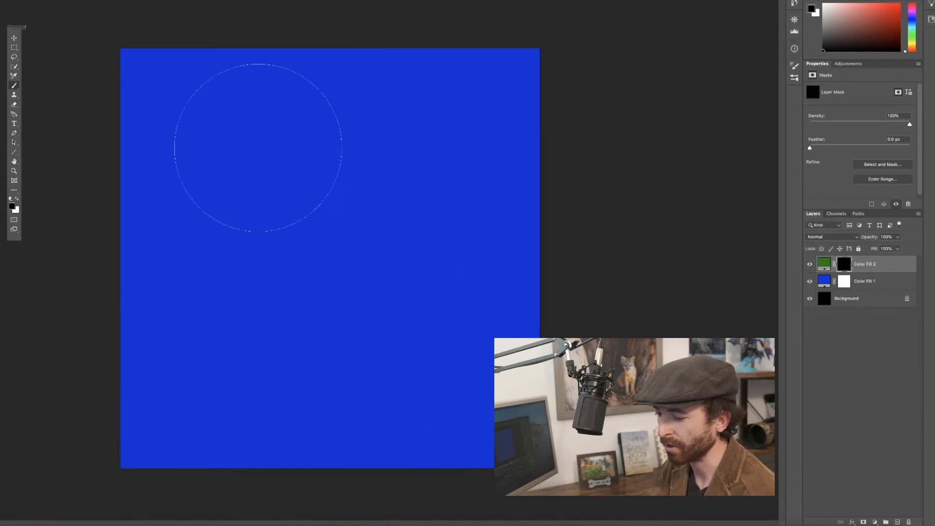
- Paint white on the green fill's mask with a smaller brush, revealing green along the canvas's upper edge and in a short downward strip
{"action": "key", "text": "bracketleft"}
{"action": "key", "text": "bracketleft"}
{"action": "key", "text": "bracketleft"}
{"action": "key", "text": "bracketleft"}
{"action": "key", "text": "bracketleft"}
{"action": "key", "text": "bracketleft"}
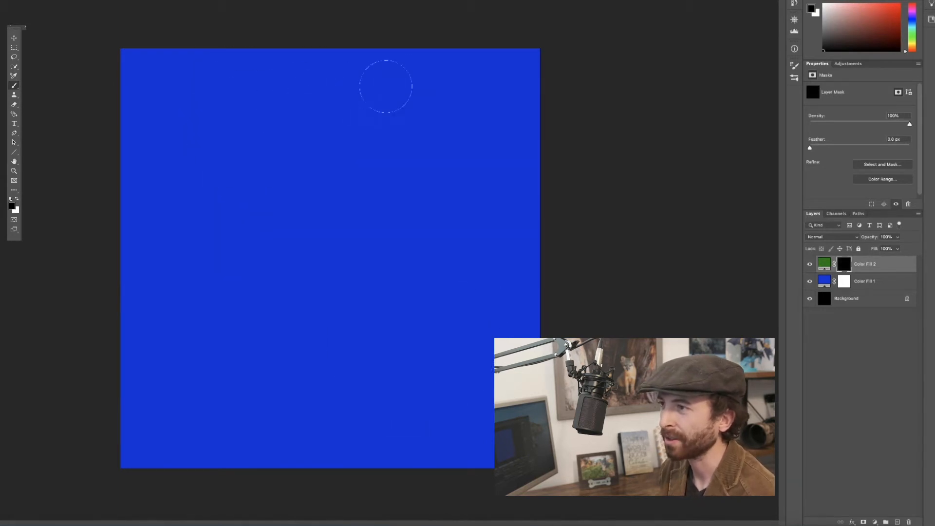
{"action": "key", "text": "bracketright"}
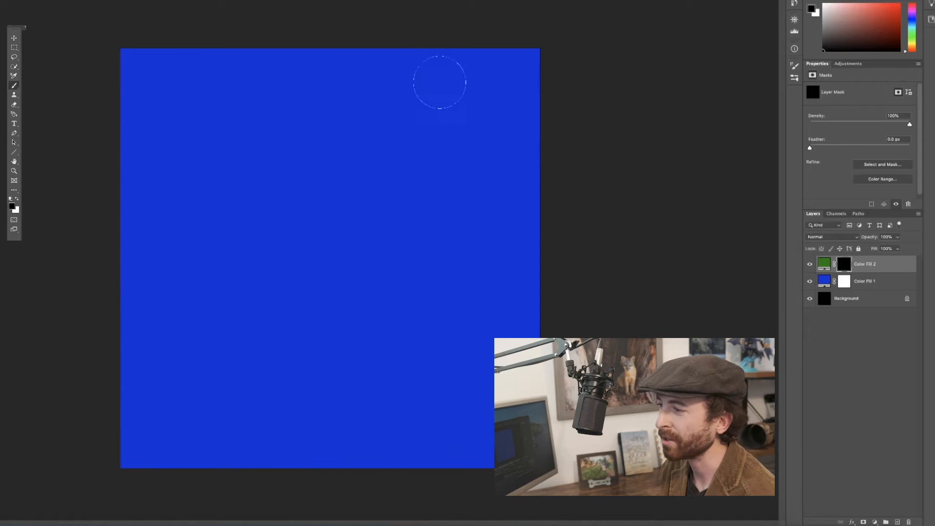
{"action": "left_click", "coordinate": [18, 200]}
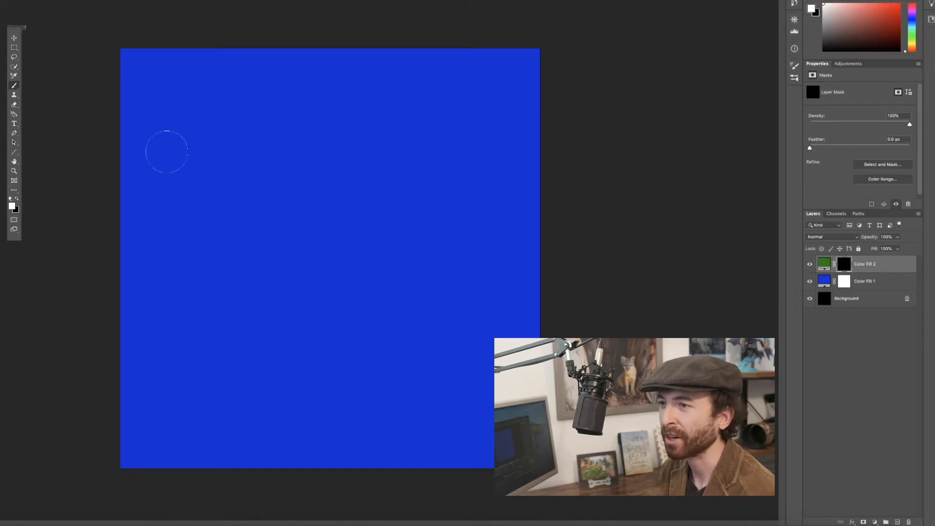
{"action": "left_click", "coordinate": [448, 52]}
{"action": "mouse_move", "coordinate": [448, 53]}
{"action": "left_mouse_down"}
{"action": "mouse_move", "coordinate": [252, 61]}
{"action": "mouse_move", "coordinate": [279, 75]}
{"action": "mouse_move", "coordinate": [292, 100]}
{"action": "mouse_move", "coordinate": [292, 155]}
{"action": "left_mouse_up"}
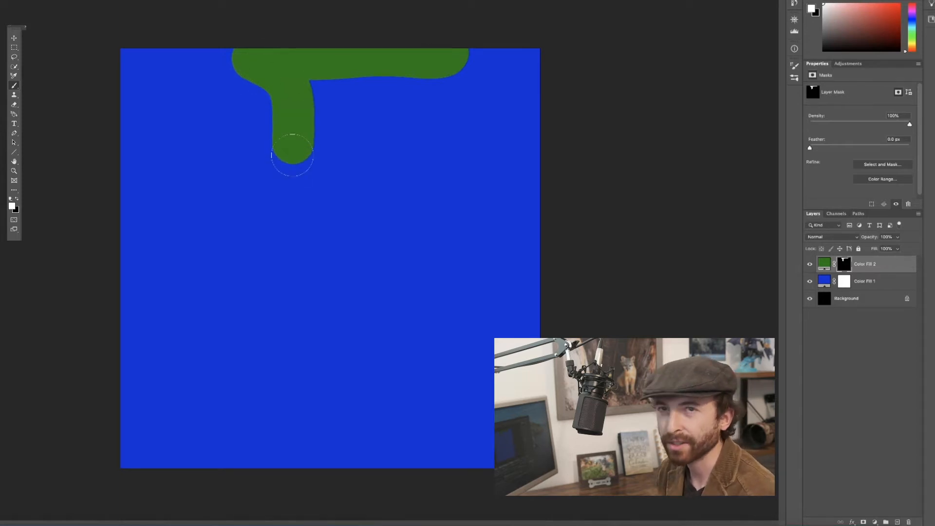
- Reduce the brush size over the green strip and enlarge it again to try different sizes
{"action": "key", "text": "bracketleft"}
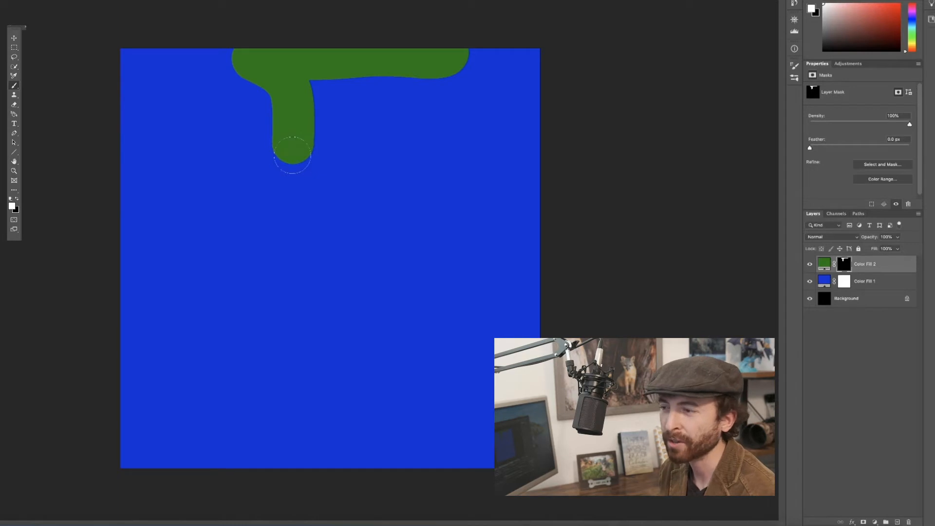
{"action": "key", "text": "bracketleft"}
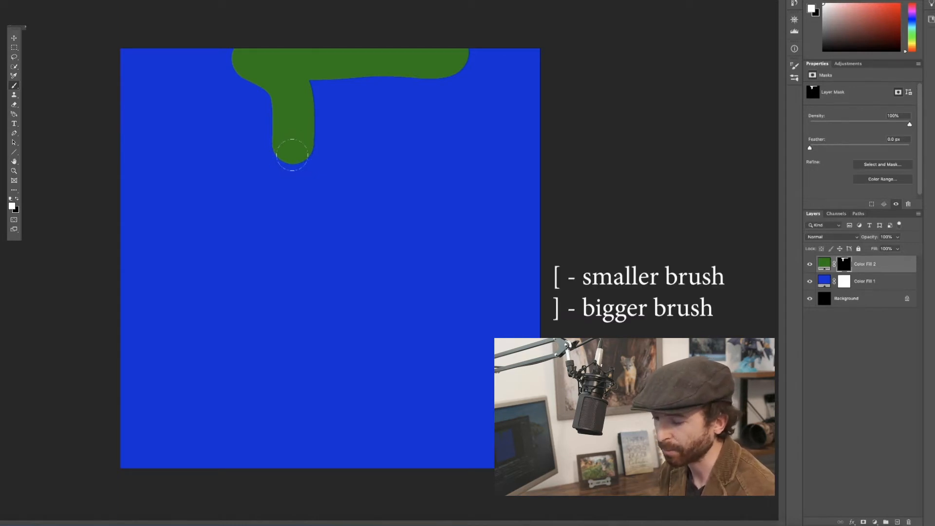
{"action": "key", "text": "bracketleft"}
{"action": "key", "text": "bracketright"}
{"action": "key", "text": "bracketright"}
{"action": "key", "text": "bracketright"}
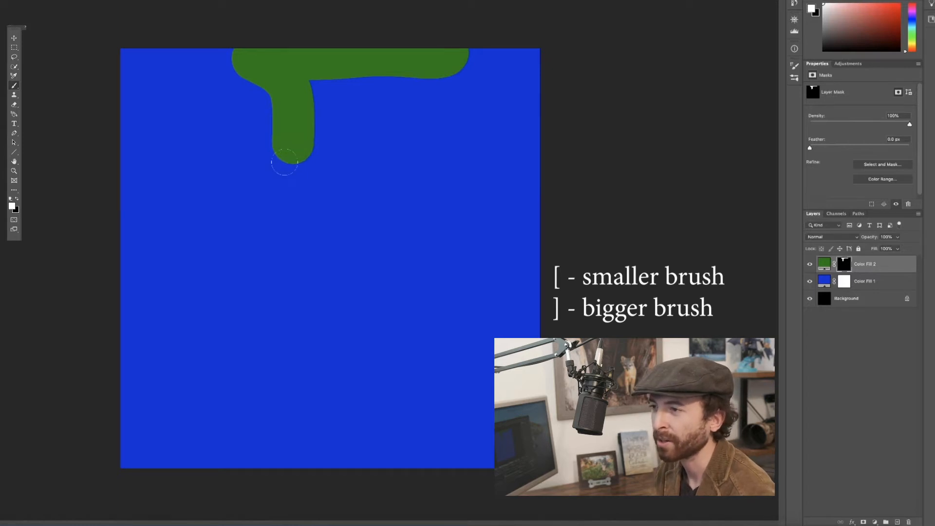
{"action": "key", "text": "bracketright"}
{"action": "key", "text": "bracketright"}
{"action": "key", "text": "bracketright"}
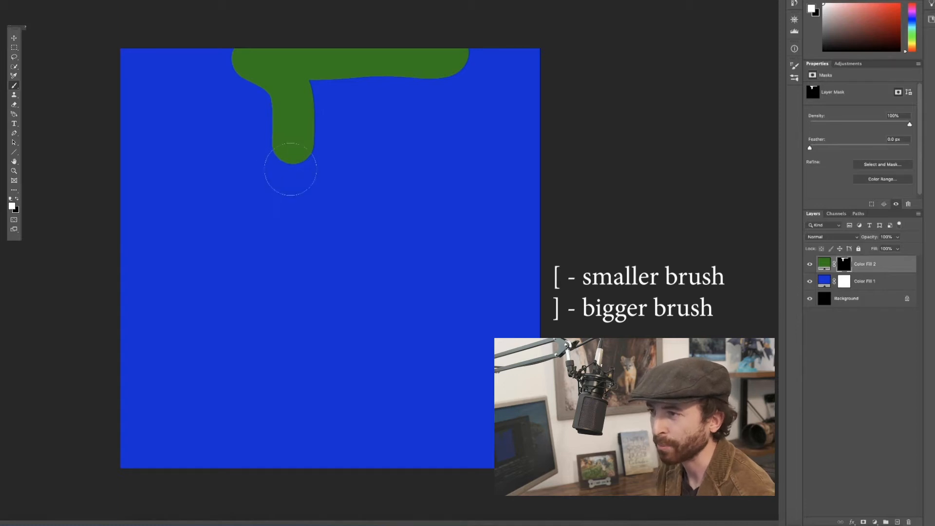
- Paint white on the green fill's mask with a smaller brush, forming a large rounded green blob beneath the short strip
{"action": "key", "text": "bracketleft"}
{"action": "key", "text": "bracketleft"}
{"action": "key", "text": "bracketleft"}
{"action": "mouse_move", "coordinate": [288, 157]}
{"action": "left_mouse_down"}
{"action": "mouse_move", "coordinate": [264, 167]}
{"action": "mouse_move", "coordinate": [251, 192]}
{"action": "mouse_move", "coordinate": [245, 237]}
{"action": "mouse_move", "coordinate": [268, 276]}
{"action": "mouse_move", "coordinate": [295, 159]}
{"action": "mouse_move", "coordinate": [312, 141]}
{"action": "mouse_move", "coordinate": [302, 305]}
{"action": "mouse_move", "coordinate": [291, 253]}
{"action": "mouse_move", "coordinate": [301, 171]}
{"action": "mouse_move", "coordinate": [276, 303]}
{"action": "mouse_move", "coordinate": [244, 243]}
{"action": "mouse_move", "coordinate": [249, 188]}
{"action": "mouse_move", "coordinate": [269, 162]}
{"action": "left_mouse_up"}
{"action": "key", "text": "bracketleft"}
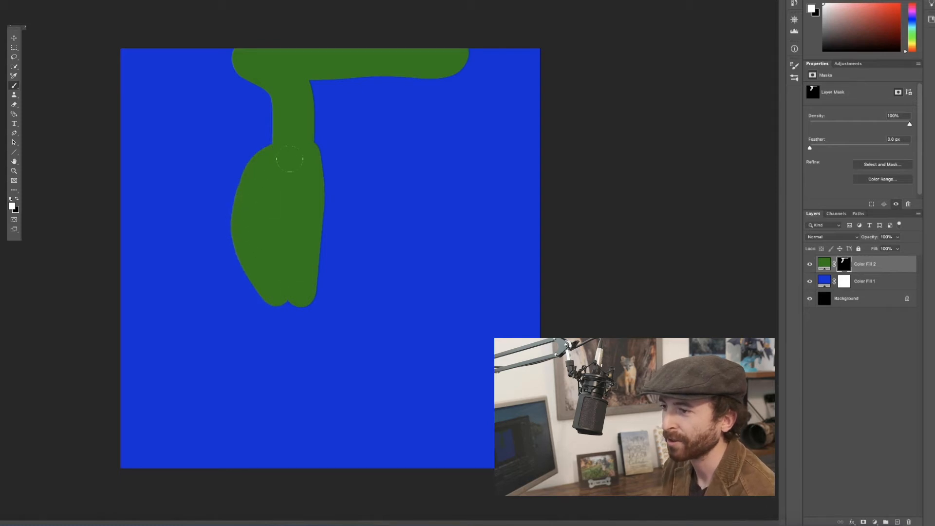
{"action": "mouse_move", "coordinate": [276, 298]}
{"action": "left_mouse_down"}
{"action": "mouse_move", "coordinate": [292, 312]}
{"action": "mouse_move", "coordinate": [324, 312]}
{"action": "mouse_move", "coordinate": [350, 292]}
{"action": "mouse_move", "coordinate": [347, 255]}
{"action": "mouse_move", "coordinate": [304, 187]}
{"action": "left_mouse_up"}
{"action": "mouse_move", "coordinate": [306, 254]}
{"action": "left_mouse_down"}
{"action": "mouse_move", "coordinate": [331, 297]}
{"action": "mouse_move", "coordinate": [330, 263]}
{"action": "mouse_move", "coordinate": [327, 293]}
{"action": "left_mouse_up"}
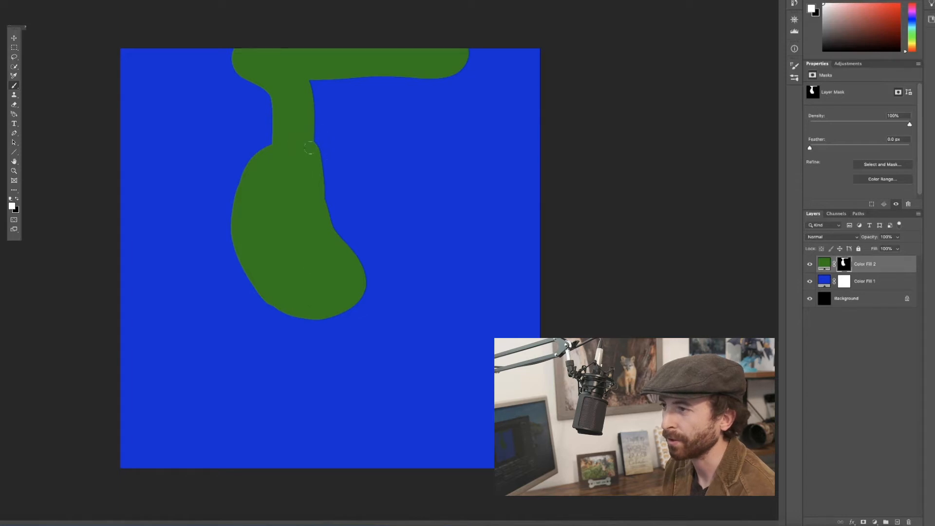
- Paint a curved green arm joining the blob to the upper band, thicken it and round off the enclosed blue gap
{"action": "mouse_move", "coordinate": [311, 147]}
{"action": "left_mouse_down"}
{"action": "mouse_move", "coordinate": [344, 123]}
{"action": "mouse_move", "coordinate": [358, 73]}
{"action": "left_mouse_up"}
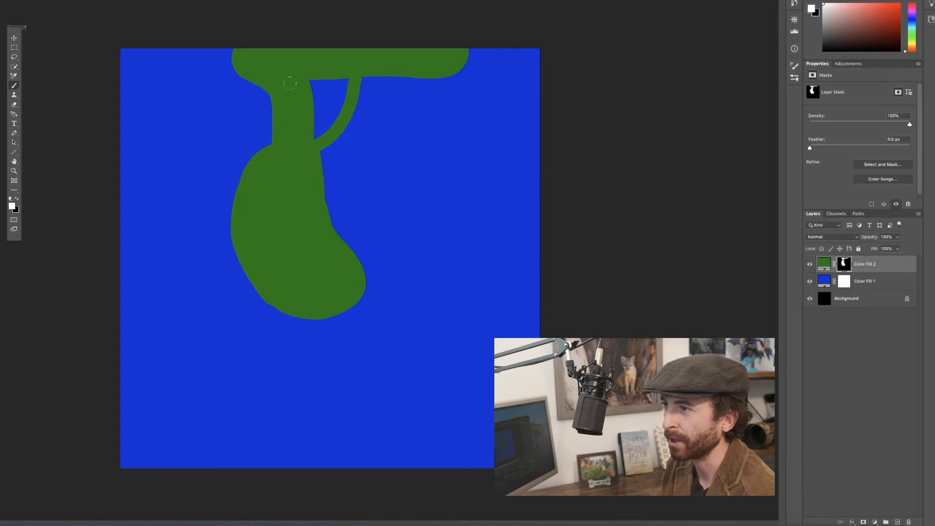
{"action": "left_click_drag", "start_coordinate": [297, 83], "coordinate": [376, 74]}
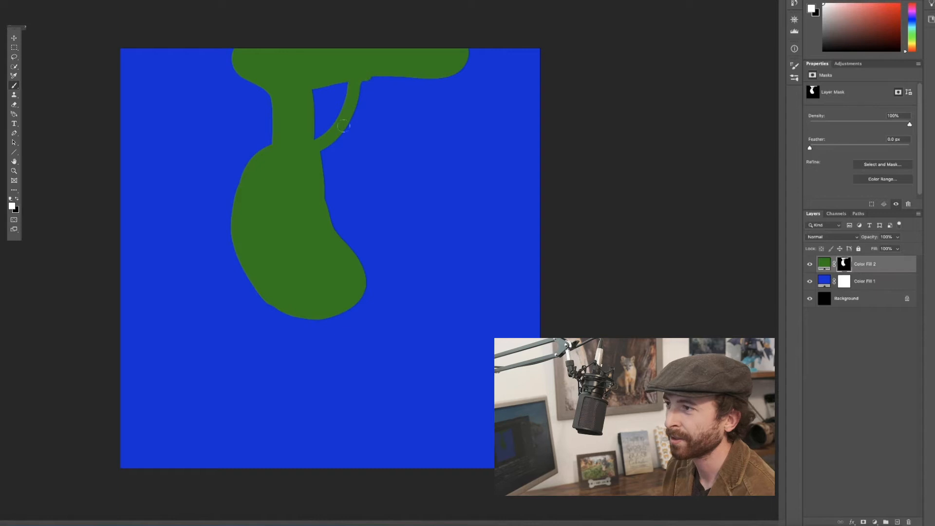
{"action": "mouse_move", "coordinate": [325, 145]}
{"action": "left_mouse_down"}
{"action": "mouse_move", "coordinate": [380, 114]}
{"action": "mouse_move", "coordinate": [398, 65]}
{"action": "mouse_move", "coordinate": [358, 92]}
{"action": "mouse_move", "coordinate": [345, 116]}
{"action": "mouse_move", "coordinate": [387, 79]}
{"action": "mouse_move", "coordinate": [322, 147]}
{"action": "left_mouse_up"}
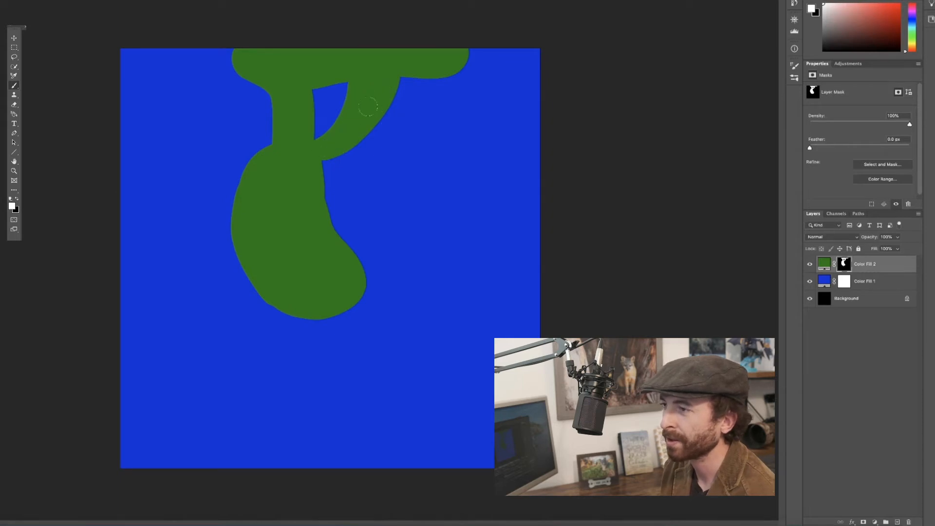
{"action": "left_click_drag", "start_coordinate": [307, 98], "coordinate": [354, 76]}
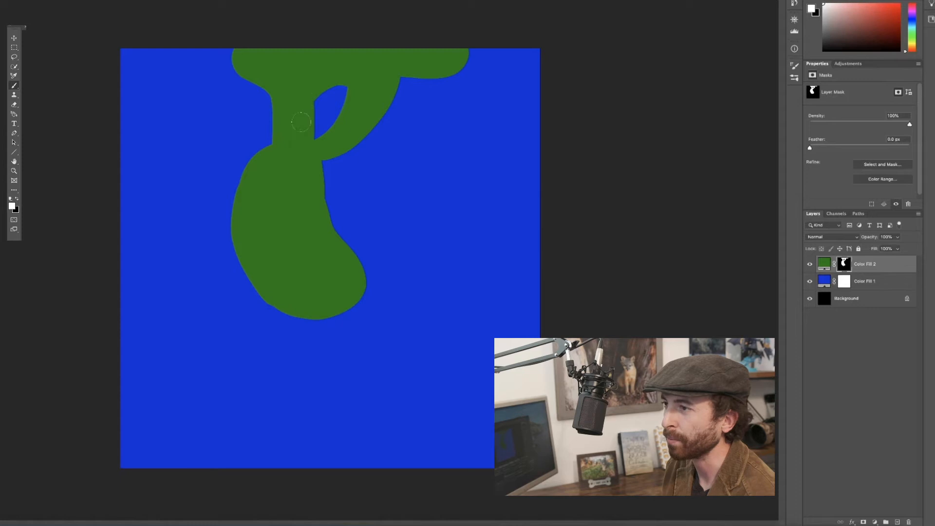
{"action": "left_click_drag", "start_coordinate": [311, 142], "coordinate": [314, 143]}
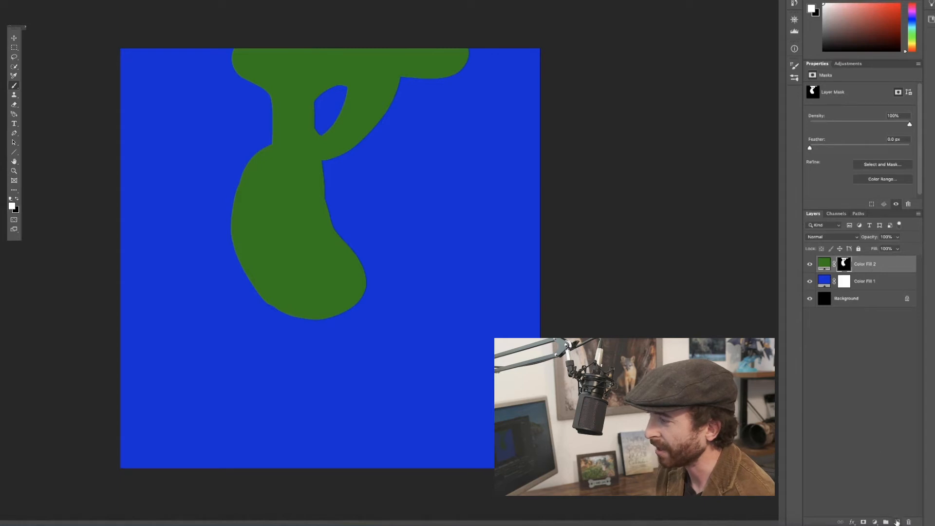
- Add a light gray solid color fill layer above the green fill
{"action": "left_click", "coordinate": [825, 266]}
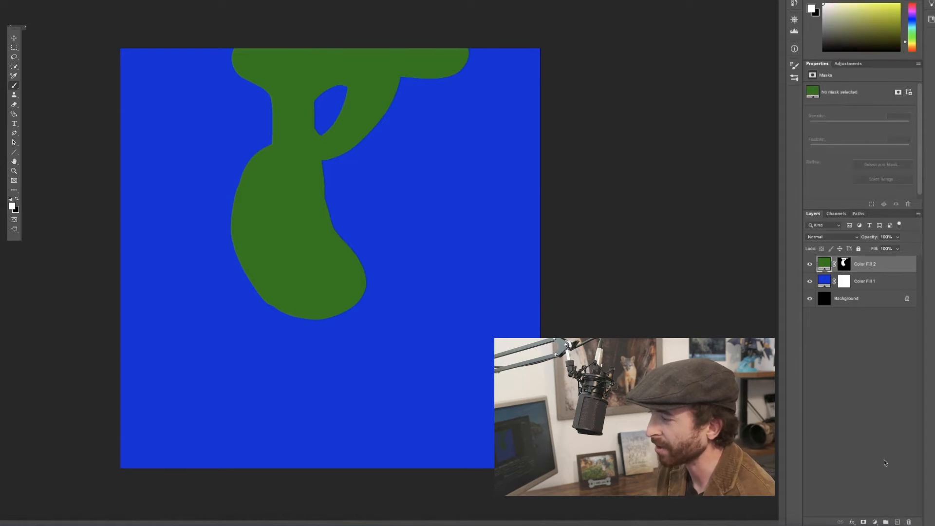
{"action": "left_click", "coordinate": [897, 522]}
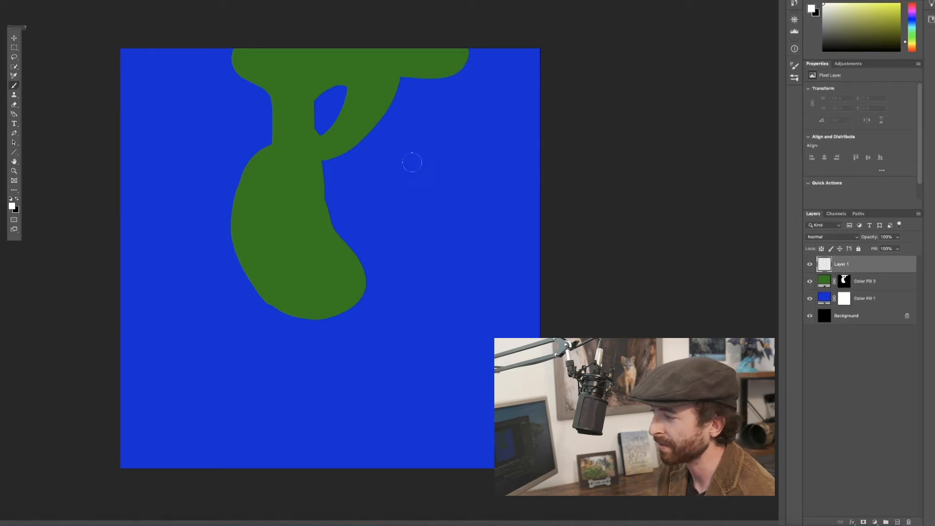
{"action": "left_click", "coordinate": [875, 522]}
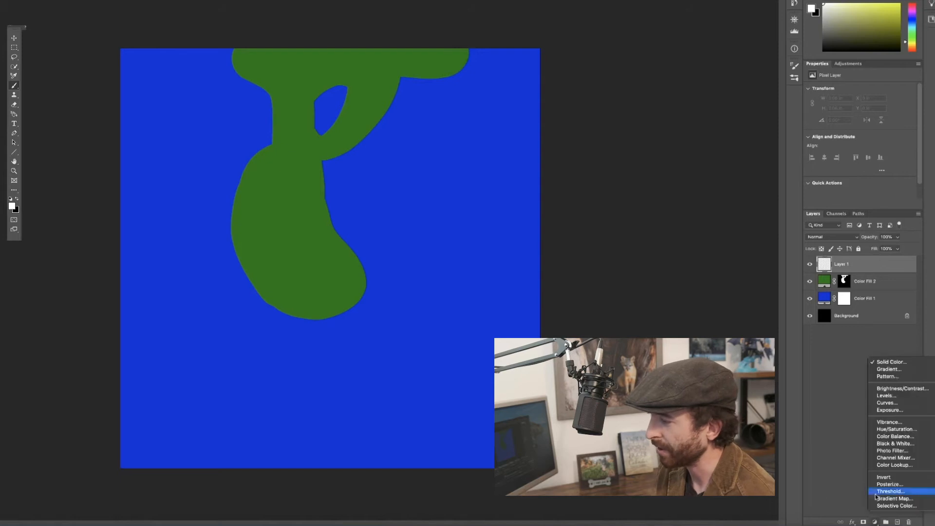
{"action": "left_click", "coordinate": [891, 362]}
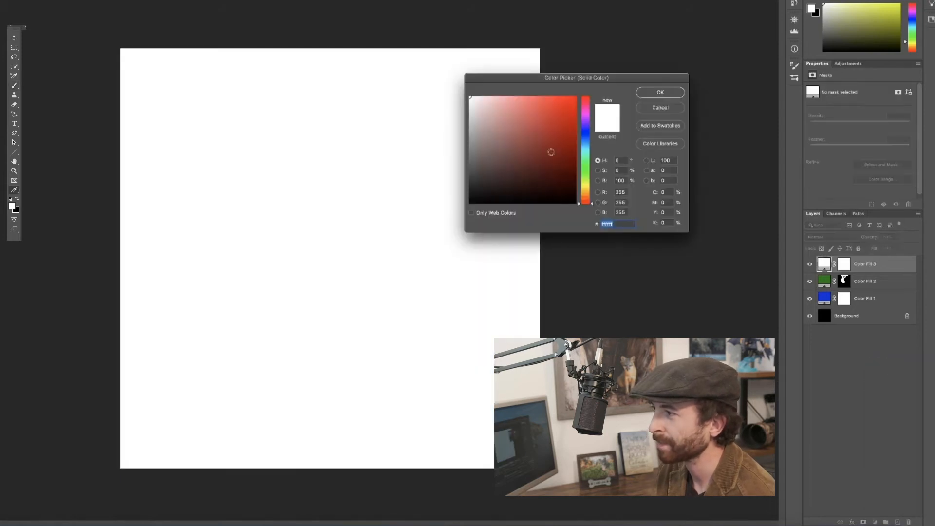
{"action": "left_click", "coordinate": [469, 119]}
{"action": "left_click_drag", "start_coordinate": [462, 118], "coordinate": [462, 112]}
{"action": "left_click", "coordinate": [660, 93]}
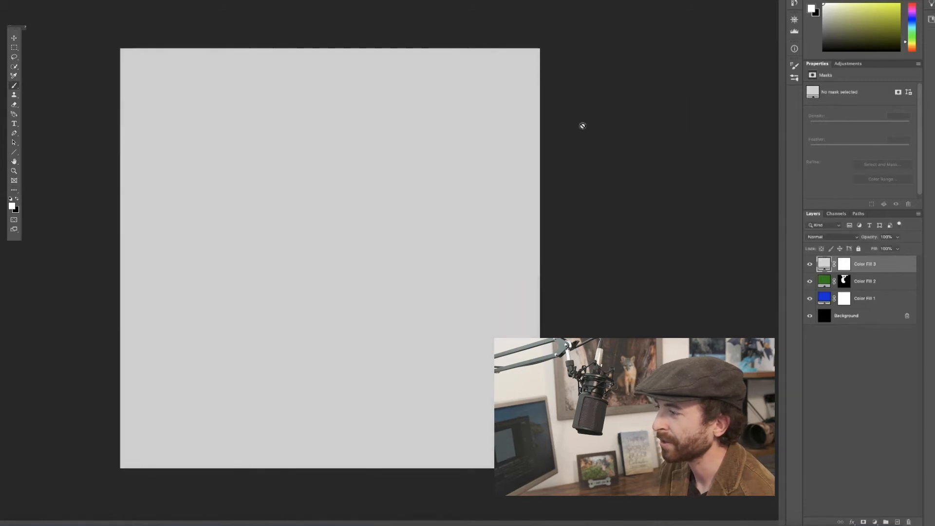
- Paint the light gray fill's mask entirely black with an enlarged brush to hide the gray across the canvas
{"action": "left_click", "coordinate": [845, 263]}
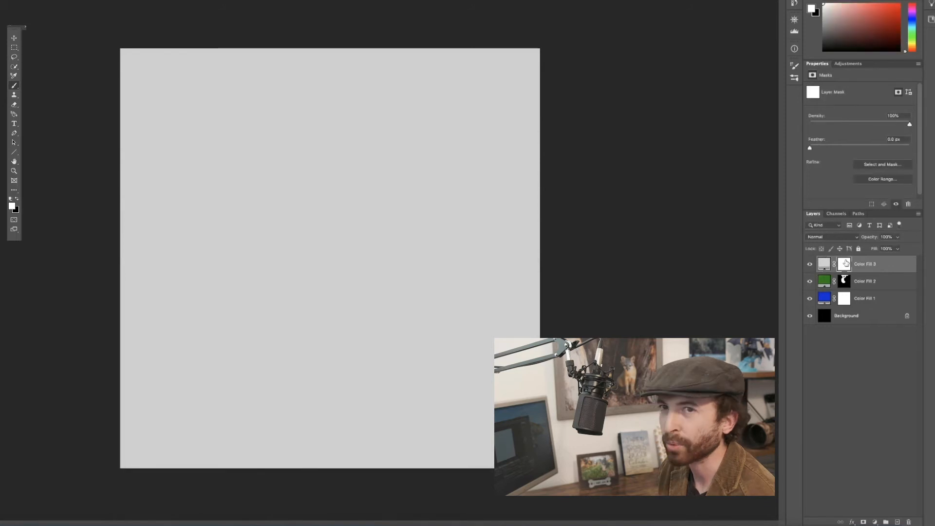
{"action": "key", "text": "bracketright"}
{"action": "key", "text": "bracketright"}
{"action": "key", "text": "bracketright"}
{"action": "key", "text": "bracketright"}
{"action": "key", "text": "bracketright"}
{"action": "key", "text": "bracketright"}
{"action": "key", "text": "bracketright"}
{"action": "key", "text": "bracketright"}
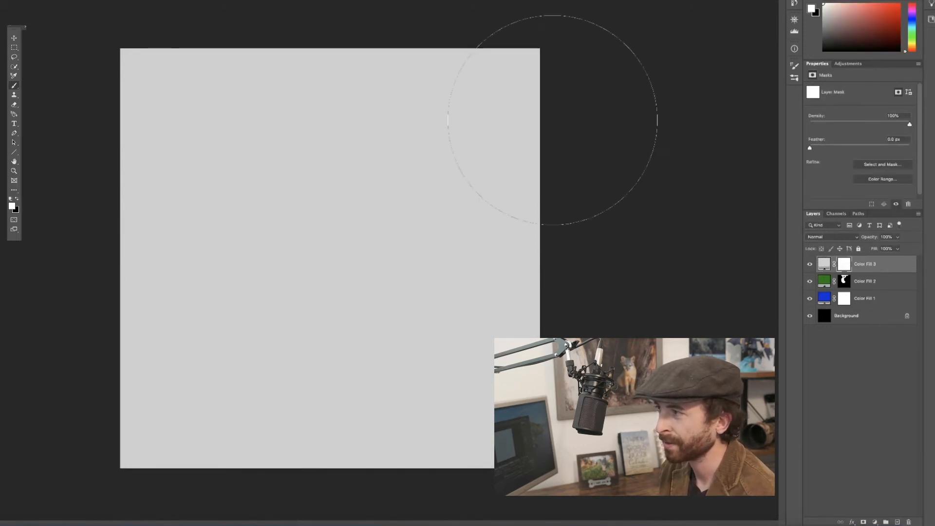
{"action": "left_click", "coordinate": [18, 198]}
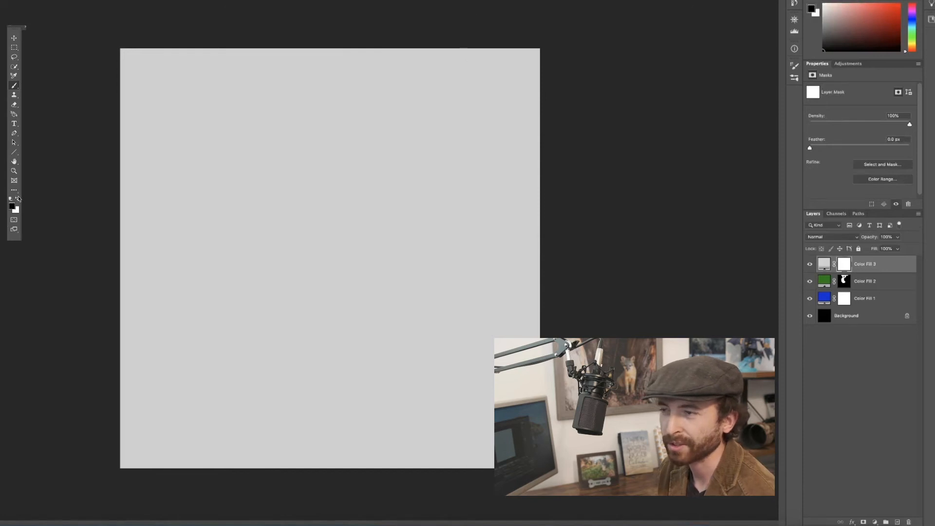
{"action": "mouse_move", "coordinate": [561, 104]}
{"action": "left_mouse_down"}
{"action": "mouse_move", "coordinate": [94, 94]}
{"action": "mouse_move", "coordinate": [24, 122]}
{"action": "mouse_move", "coordinate": [547, 182]}
{"action": "mouse_move", "coordinate": [532, 282]}
{"action": "mouse_move", "coordinate": [5, 417]}
{"action": "mouse_move", "coordinate": [625, 492]}
{"action": "left_mouse_up"}
{"action": "left_click_drag", "start_coordinate": [624, 525], "coordinate": [561, 438]}
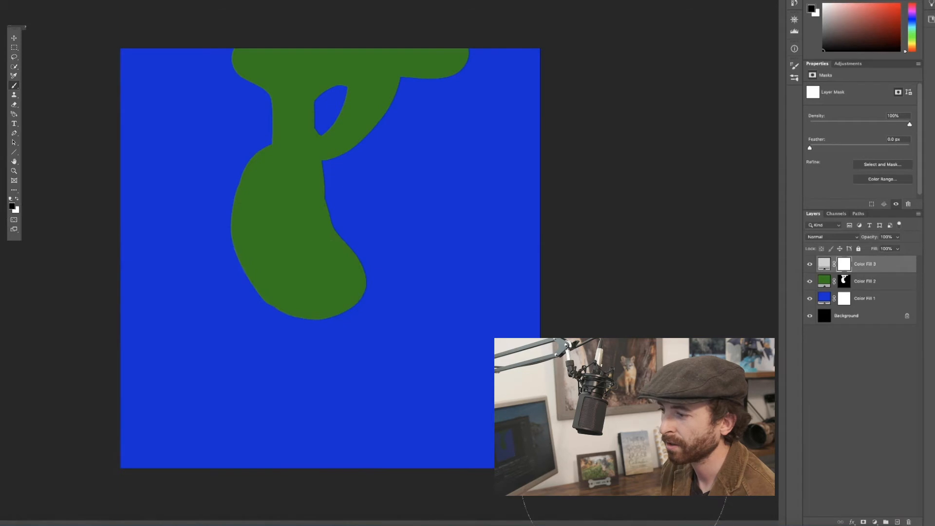
- Paint white on the light gray fill's mask with a very small brush, tracing a thin outline around the green shape's outer edge
{"action": "key", "text": "bracketleft"}
{"action": "key", "text": "bracketleft"}
{"action": "key", "text": "bracketleft"}
{"action": "key", "text": "bracketleft"}
{"action": "key", "text": "bracketleft"}
{"action": "key", "text": "bracketleft"}
{"action": "key", "text": "bracketleft"}
{"action": "key", "text": "bracketleft"}
{"action": "key", "text": "bracketleft"}
{"action": "key", "text": "bracketleft"}
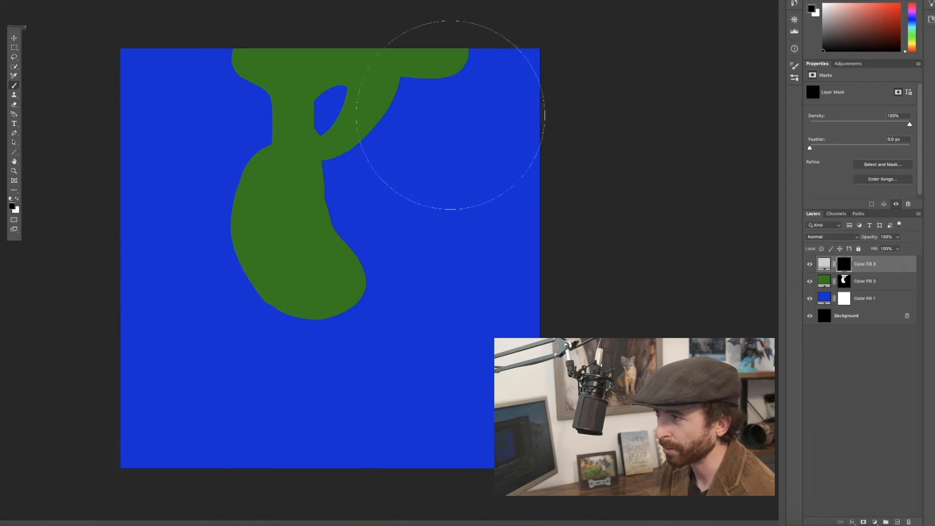
{"action": "key", "text": "bracketleft"}
{"action": "key", "text": "bracketleft"}
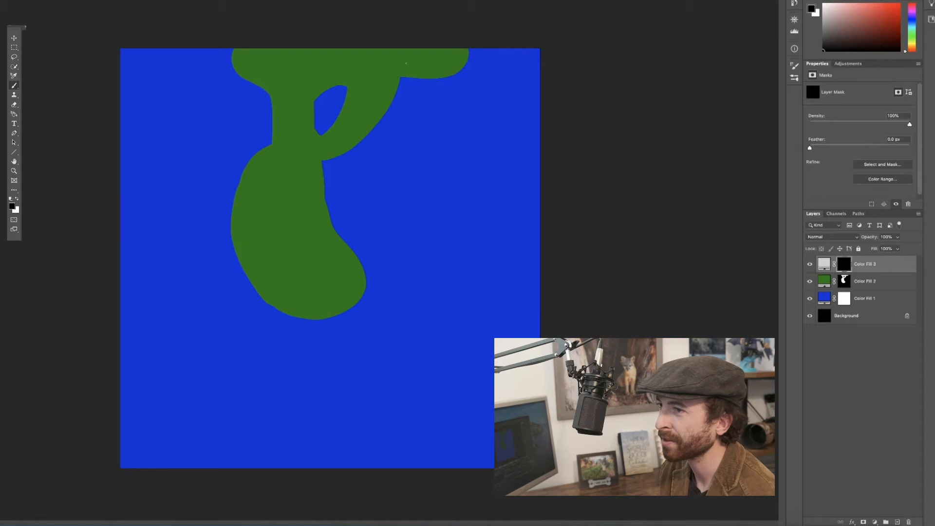
{"action": "left_click", "coordinate": [18, 200]}
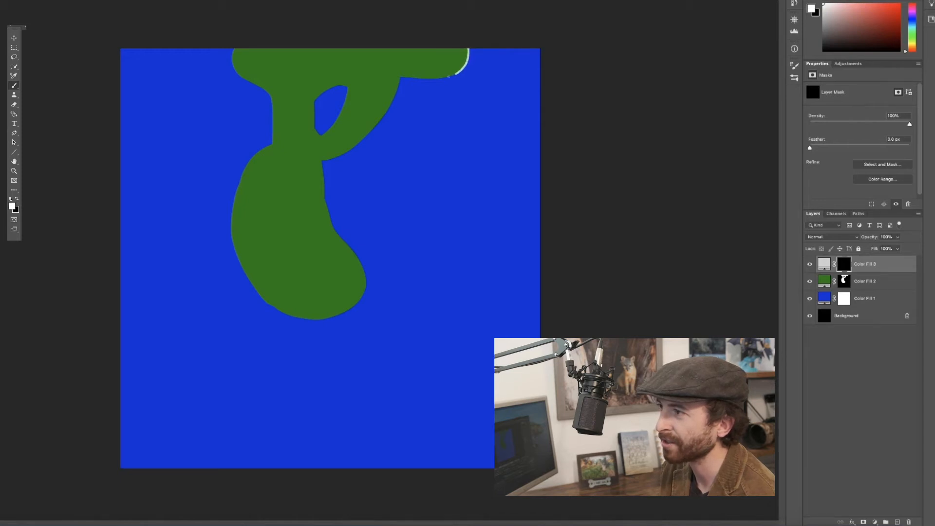
{"action": "mouse_move", "coordinate": [443, 76]}
{"action": "left_mouse_down"}
{"action": "mouse_move", "coordinate": [400, 78]}
{"action": "mouse_move", "coordinate": [371, 131]}
{"action": "mouse_move", "coordinate": [324, 161]}
{"action": "mouse_move", "coordinate": [335, 235]}
{"action": "mouse_move", "coordinate": [365, 280]}
{"action": "mouse_move", "coordinate": [361, 300]}
{"action": "mouse_move", "coordinate": [319, 320]}
{"action": "mouse_move", "coordinate": [268, 303]}
{"action": "mouse_move", "coordinate": [230, 235]}
{"action": "mouse_move", "coordinate": [251, 160]}
{"action": "mouse_move", "coordinate": [272, 143]}
{"action": "mouse_move", "coordinate": [272, 91]}
{"action": "mouse_move", "coordinate": [234, 64]}
{"action": "left_mouse_up"}
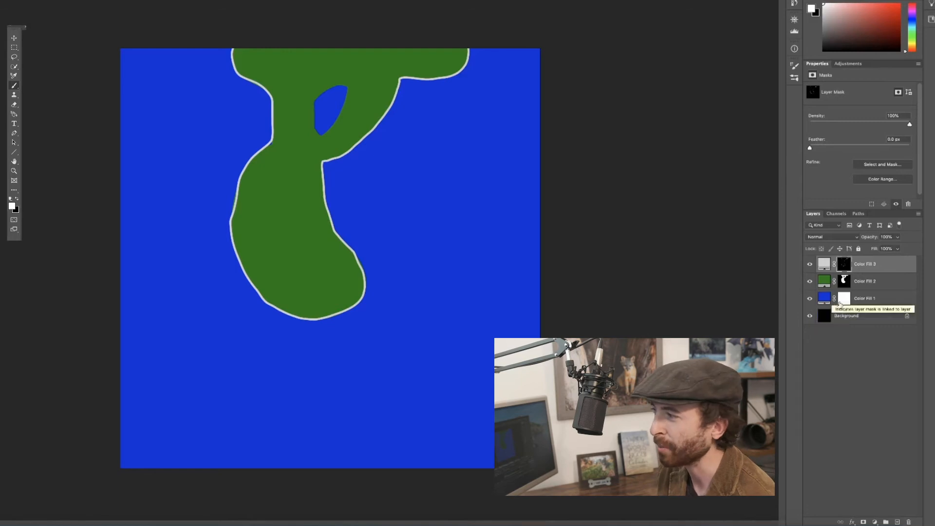
- Set the light gray fill's blend mode to Dissolve and move the green fill layer above it
{"action": "left_click", "coordinate": [848, 237]}
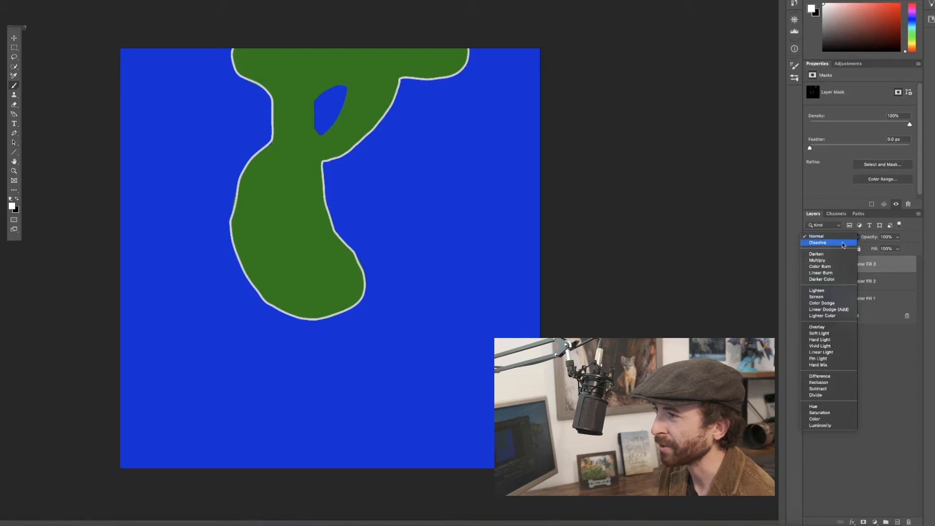
{"action": "left_click", "coordinate": [844, 245]}
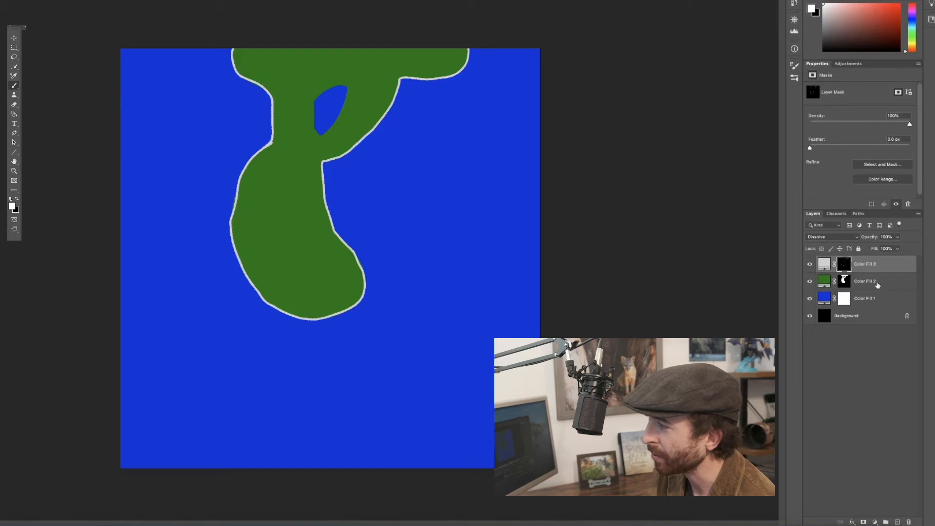
{"action": "left_click_drag", "start_coordinate": [877, 285], "coordinate": [876, 262]}
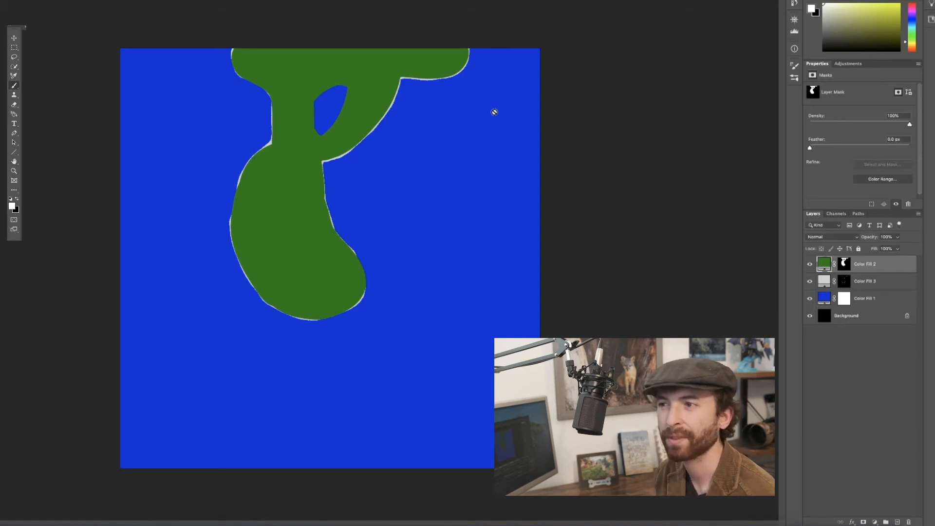
- Add a medium gray solid color fill layer at the top of the layer stack
{"action": "left_click", "coordinate": [897, 521]}
{"action": "left_click", "coordinate": [875, 522]}
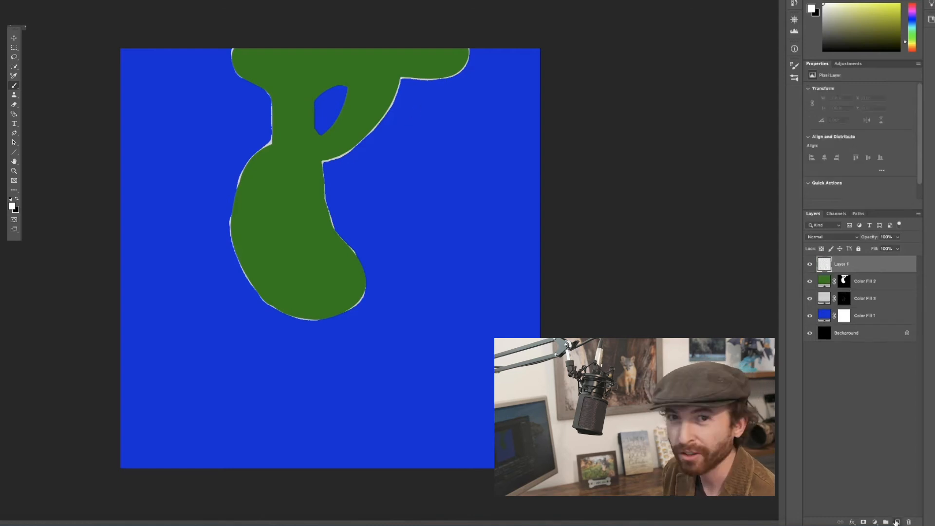
{"action": "left_click", "coordinate": [896, 361]}
{"action": "left_click", "coordinate": [471, 151]}
{"action": "left_click", "coordinate": [660, 92]}
- Paint the medium gray fill's mask entirely black to hide it across the canvas
{"action": "left_click", "coordinate": [844, 264]}
{"action": "key", "text": "x"}
{"action": "mouse_move", "coordinate": [604, 102]}
{"action": "left_mouse_down"}
{"action": "mouse_move", "coordinate": [584, 159]}
{"action": "mouse_move", "coordinate": [134, 319]}
{"action": "left_mouse_up"}
- Dab white on the medium gray fill's mask with smaller brushes, placing gray circles beside the enclosed gap and a four-circle cluster in the blue area
{"action": "key", "text": "bracketleft"}
{"action": "key", "text": "bracketleft"}
{"action": "key", "text": "bracketleft"}
{"action": "key", "text": "bracketleft"}
{"action": "key", "text": "bracketleft"}
{"action": "key", "text": "bracketleft"}
{"action": "key", "text": "bracketleft"}
{"action": "key", "text": "bracketleft"}
{"action": "key", "text": "bracketleft"}
{"action": "key", "text": "bracketleft"}
{"action": "key", "text": "x"}
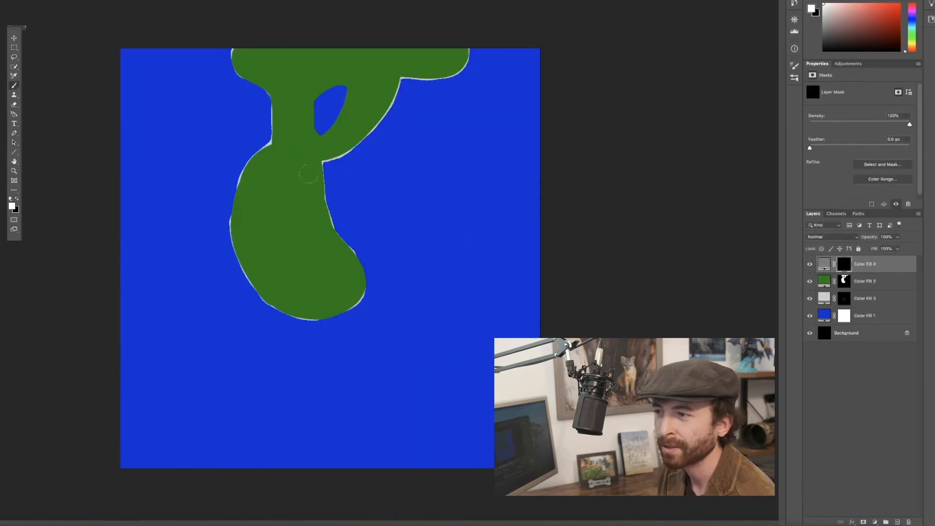
{"action": "left_click", "coordinate": [317, 132]}
{"action": "key", "text": "Return"}
{"action": "left_click", "coordinate": [304, 129]}
{"action": "left_click", "coordinate": [306, 133]}
{"action": "left_click", "coordinate": [408, 192]}
{"action": "left_click", "coordinate": [440, 175]}
{"action": "left_click", "coordinate": [445, 205]}
{"action": "left_click", "coordinate": [420, 222]}
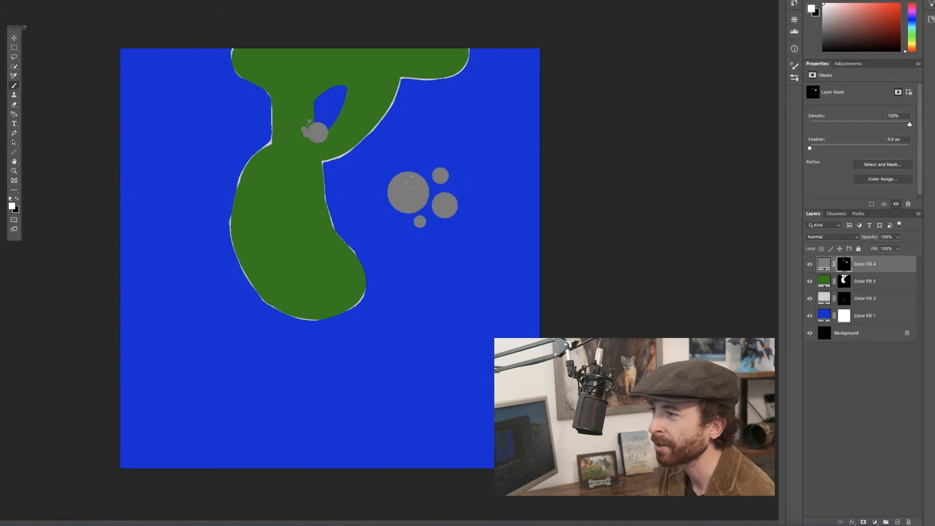
- Paint white on the light gray fill's mask to add thin edges along the right sides of the four clustered circles
{"action": "key", "text": "alt+bracketleft"}
{"action": "key", "text": "alt+bracketleft"}
{"action": "mouse_move", "coordinate": [417, 173]}
{"action": "left_mouse_down"}
{"action": "mouse_move", "coordinate": [430, 199]}
{"action": "mouse_move", "coordinate": [415, 213]}
{"action": "left_mouse_up"}
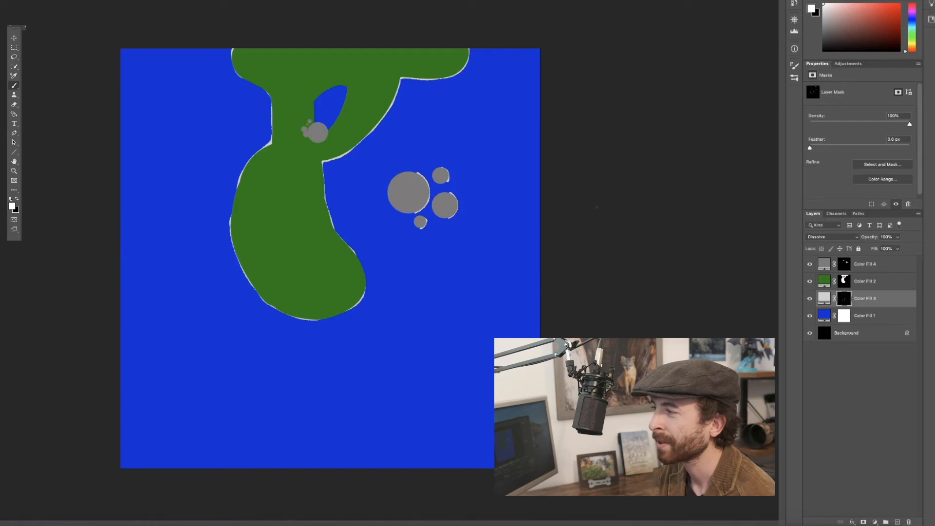
- Switch to the dog photo document and duplicate its Background layer
{"action": "left_click", "coordinate": [15, 0]}
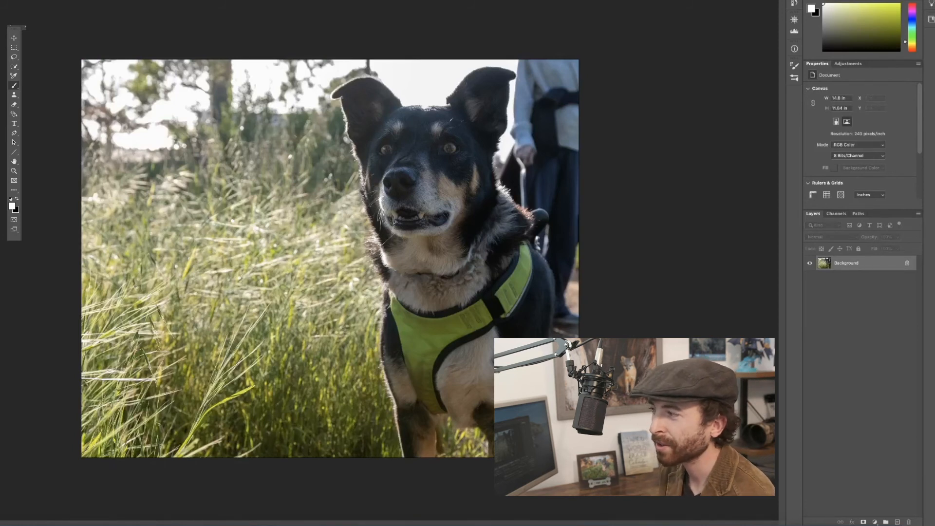
{"action": "left_click_drag", "start_coordinate": [877, 268], "coordinate": [901, 523]}
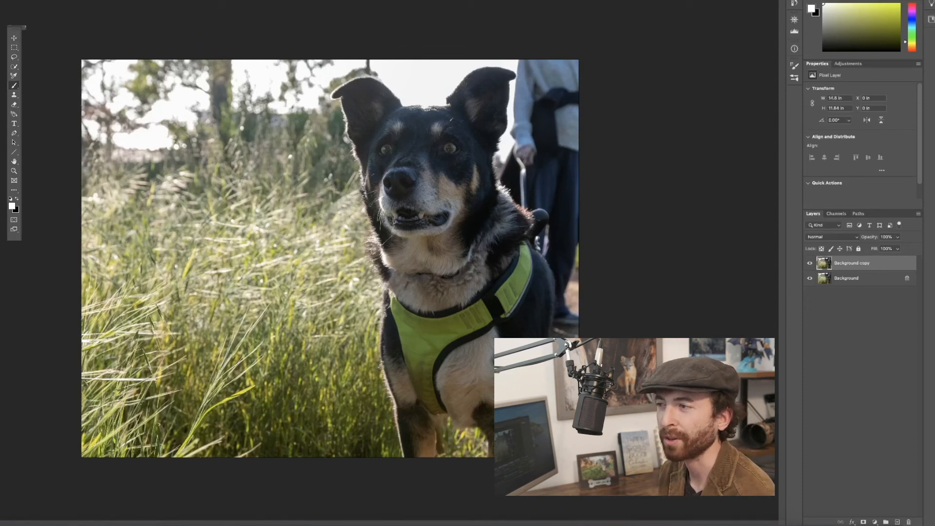
- Apply a Gaussian Blur with a 2.5-pixel radius to the Background copy layer and compare it with the original
{"action": "left_click", "coordinate": [39, 1]}
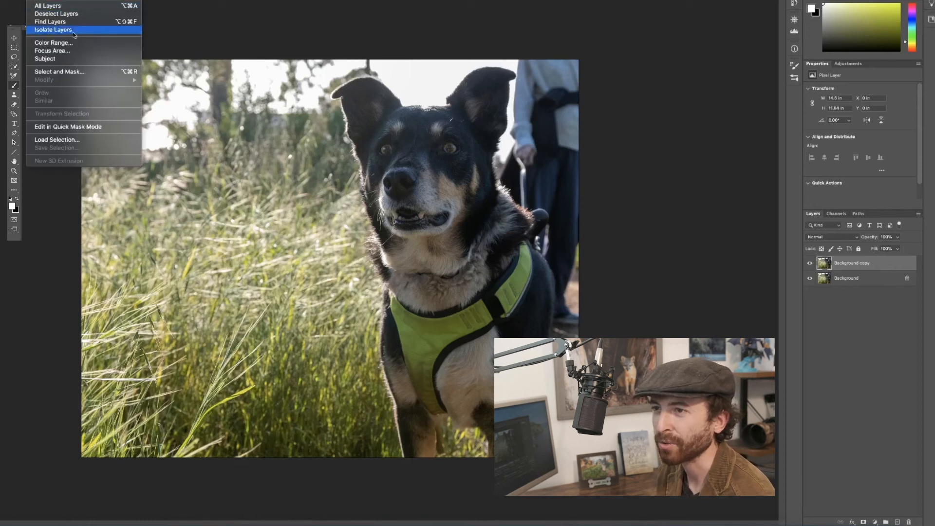
{"action": "mouse_move", "coordinate": [64, 1]}
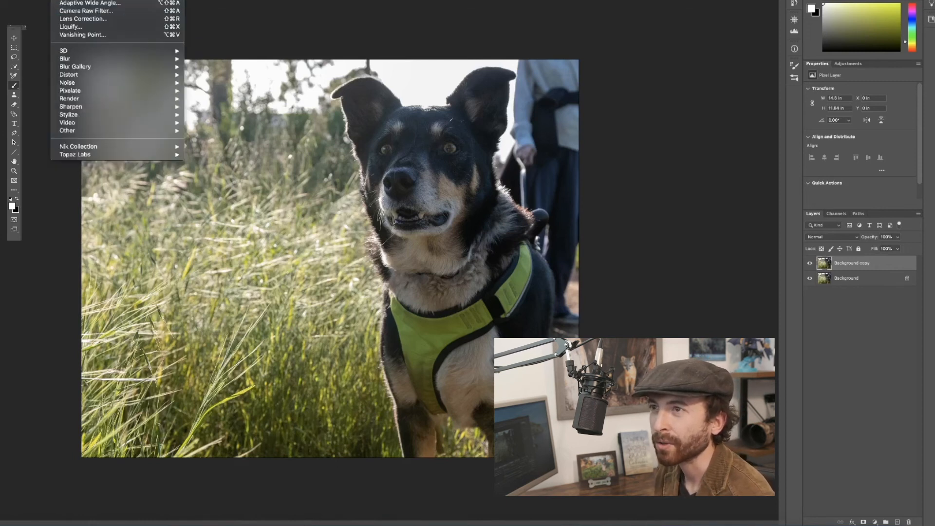
{"action": "mouse_move", "coordinate": [119, 59]}
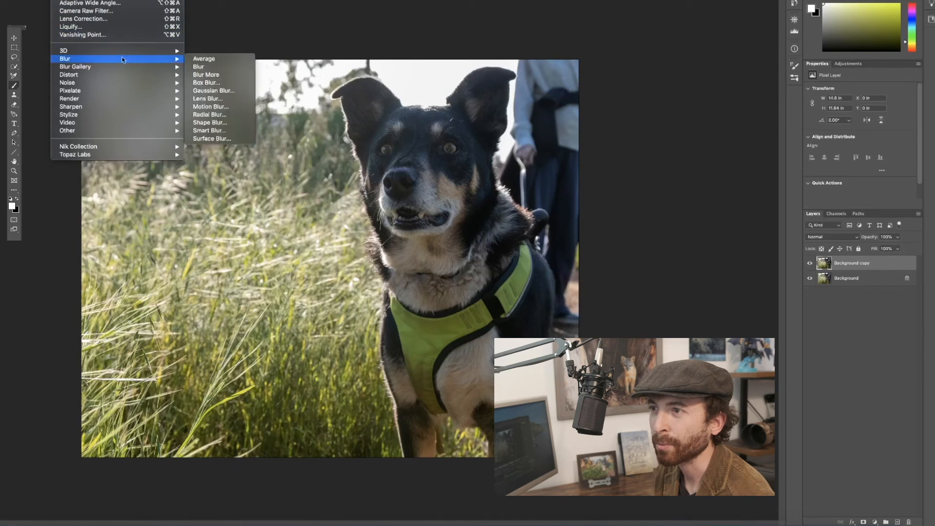
{"action": "left_click", "coordinate": [229, 92]}
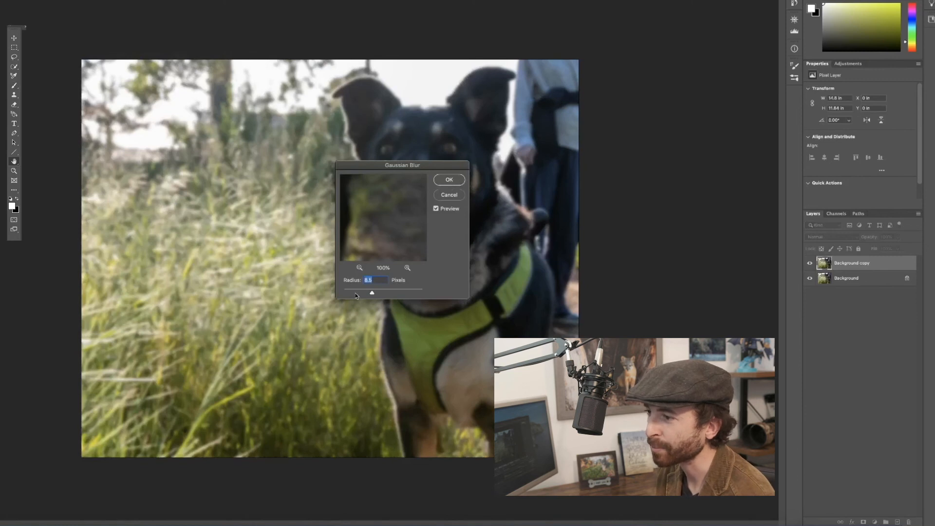
{"action": "left_click_drag", "start_coordinate": [355, 291], "coordinate": [354, 293]}
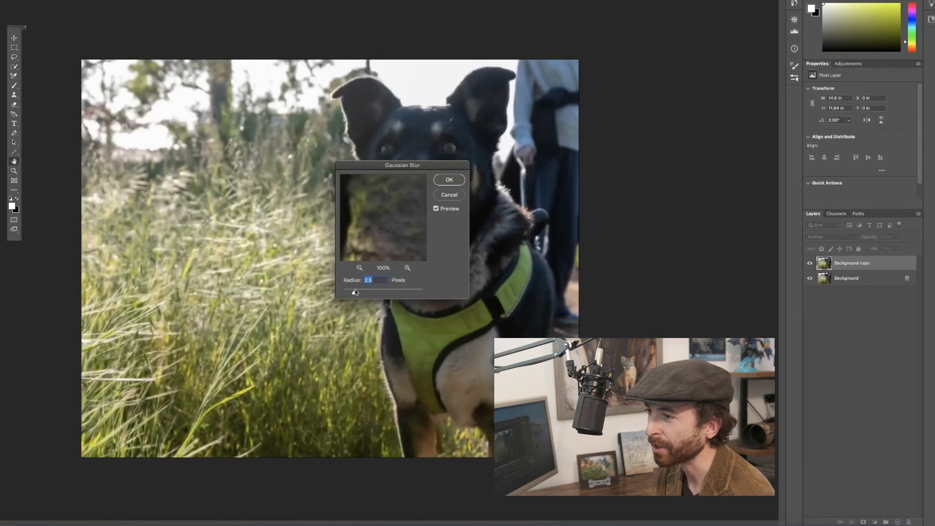
{"action": "left_click", "coordinate": [449, 180]}
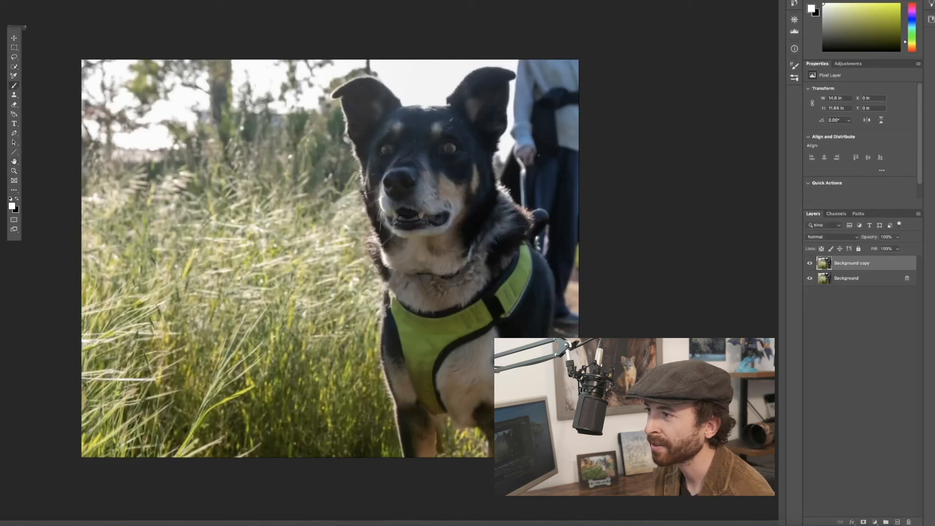
{"action": "left_click", "coordinate": [808, 263]}
{"action": "left_click", "coordinate": [809, 264]}
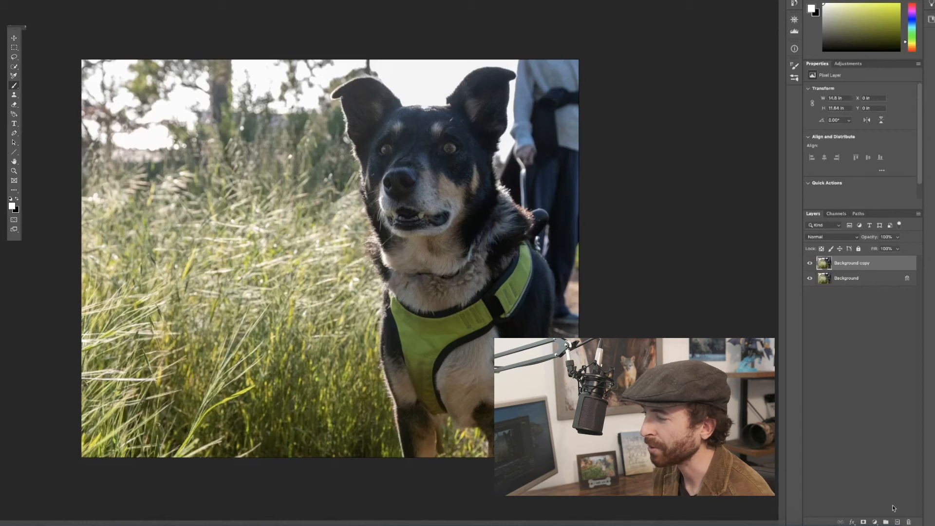
- Add a white layer mask to Background copy and paint black on it from the dog's left-hand ear down the face
{"action": "left_click", "coordinate": [864, 522]}
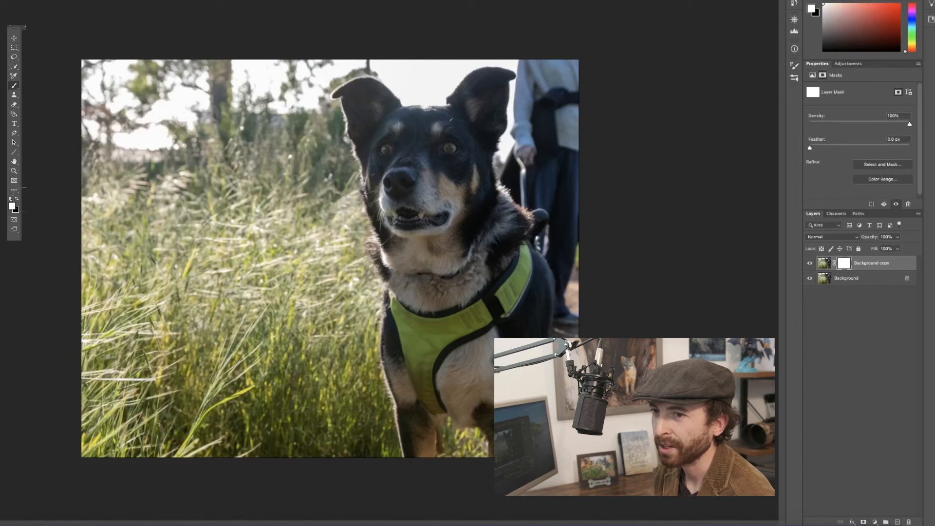
{"action": "left_click", "coordinate": [17, 199]}
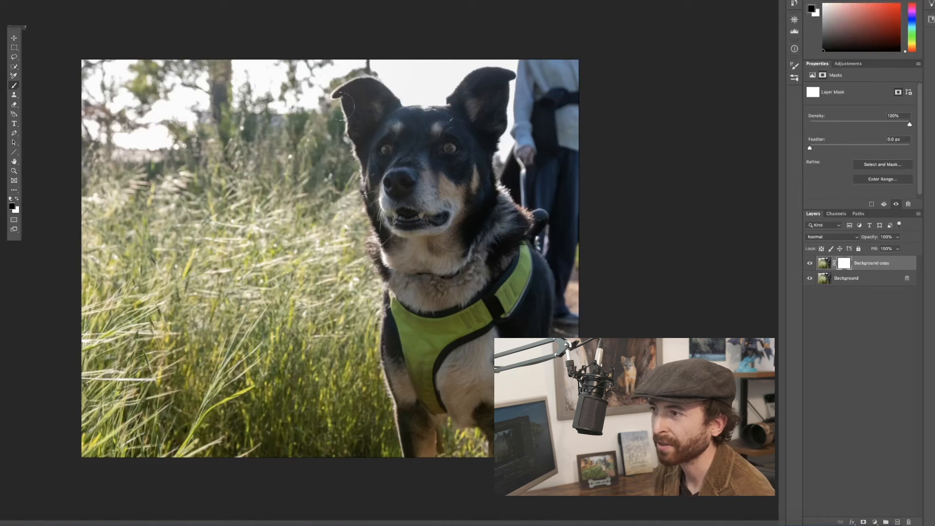
{"action": "left_click_drag", "start_coordinate": [355, 96], "coordinate": [388, 157]}
- Paint black on the Background copy mask with larger brushes over the rest of the dog's head, chest and legs to hide the blur there
{"action": "key", "text": "]"}
{"action": "key", "text": "]"}
{"action": "key", "text": "]"}
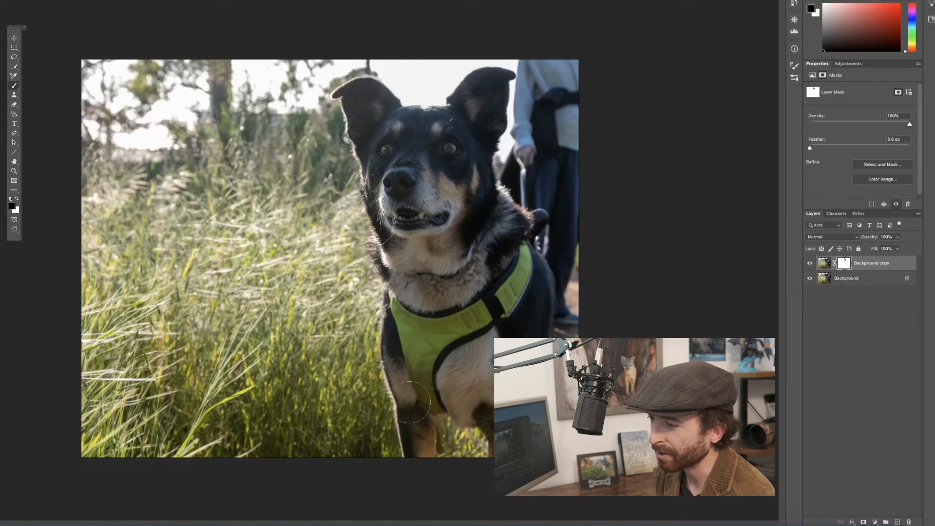
{"action": "mouse_move", "coordinate": [415, 420]}
{"action": "left_mouse_down"}
{"action": "mouse_move", "coordinate": [422, 461]}
{"action": "mouse_move", "coordinate": [424, 420]}
{"action": "left_mouse_up"}
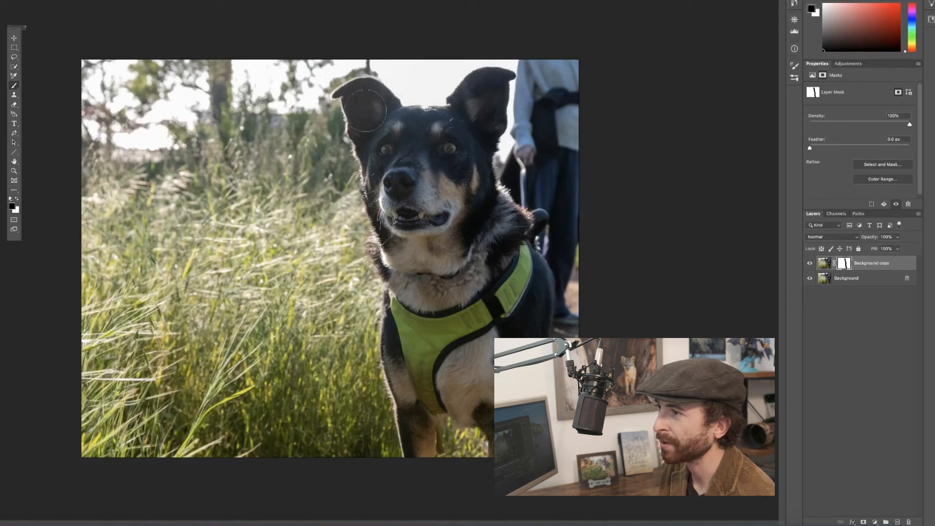
{"action": "mouse_move", "coordinate": [382, 116]}
{"action": "left_mouse_down"}
{"action": "mouse_move", "coordinate": [409, 146]}
{"action": "mouse_move", "coordinate": [423, 188]}
{"action": "left_mouse_up"}
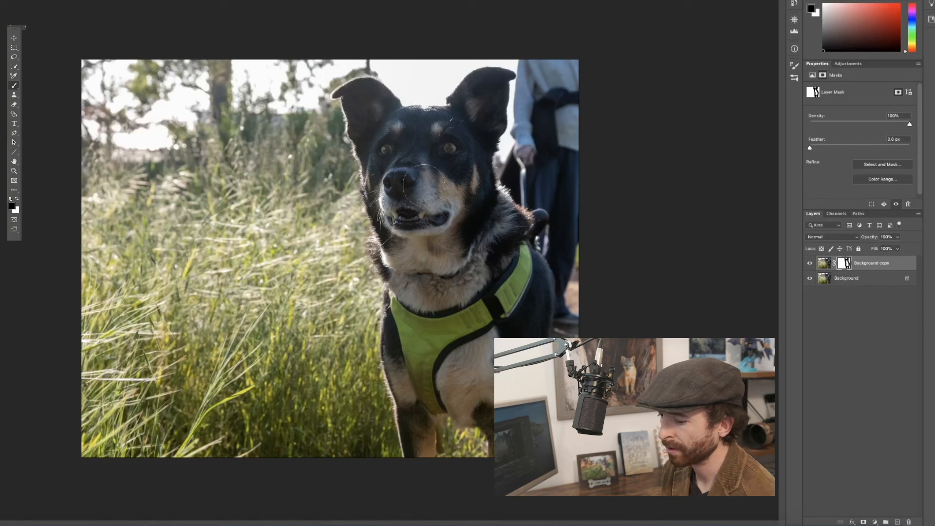
{"action": "key", "text": "bracketright"}
{"action": "key", "text": "bracketright"}
{"action": "key", "text": "bracketright"}
{"action": "key", "text": "bracketright"}
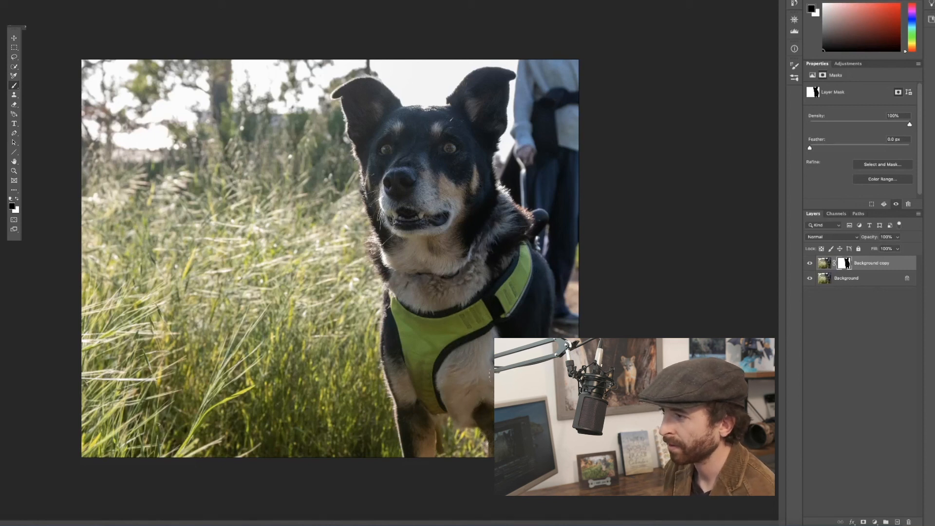
- Toggle the masked Background copy layer's visibility to compare the background with and without the blur
{"action": "left_click", "coordinate": [811, 264]}
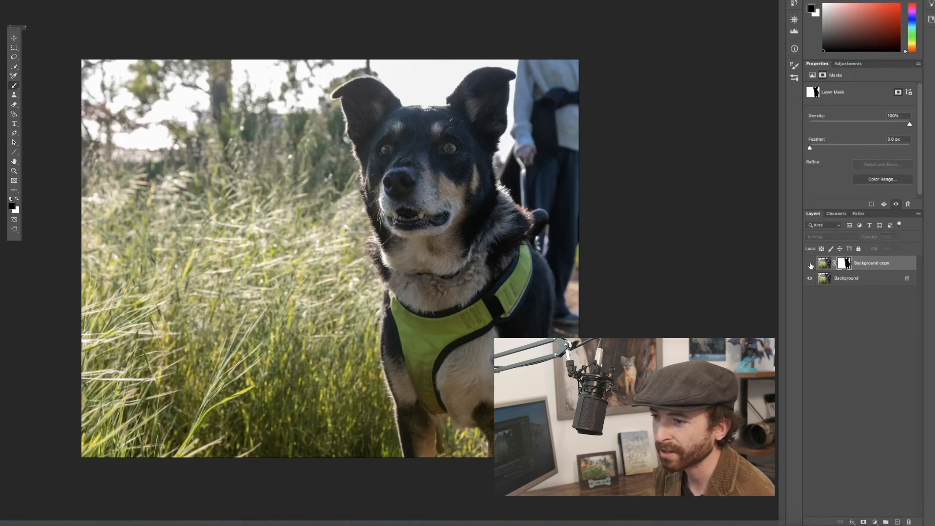
{"action": "left_click", "coordinate": [811, 265]}
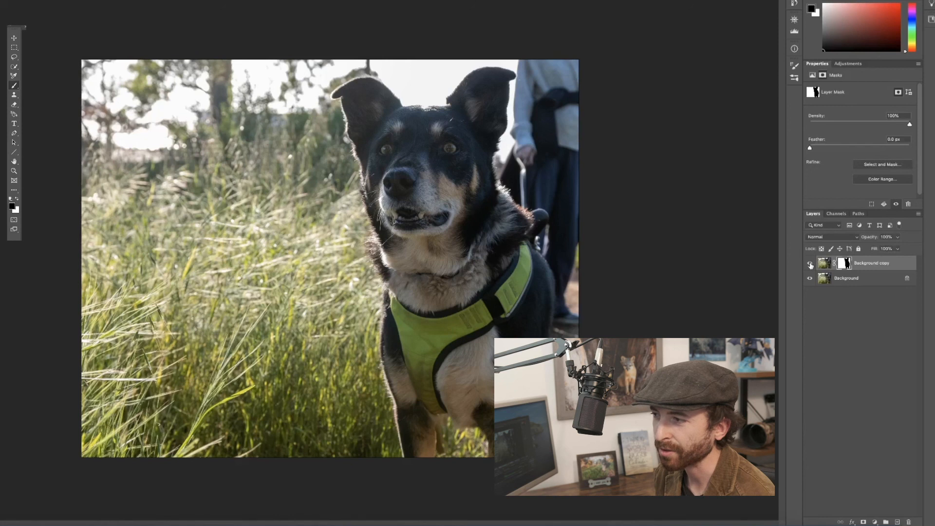
{"action": "left_click", "coordinate": [811, 265]}
{"action": "left_click", "coordinate": [810, 265]}
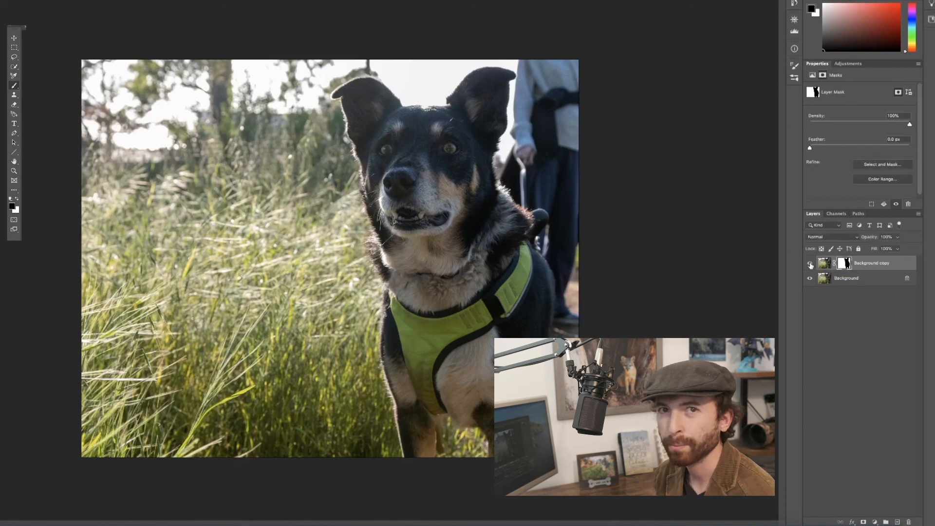